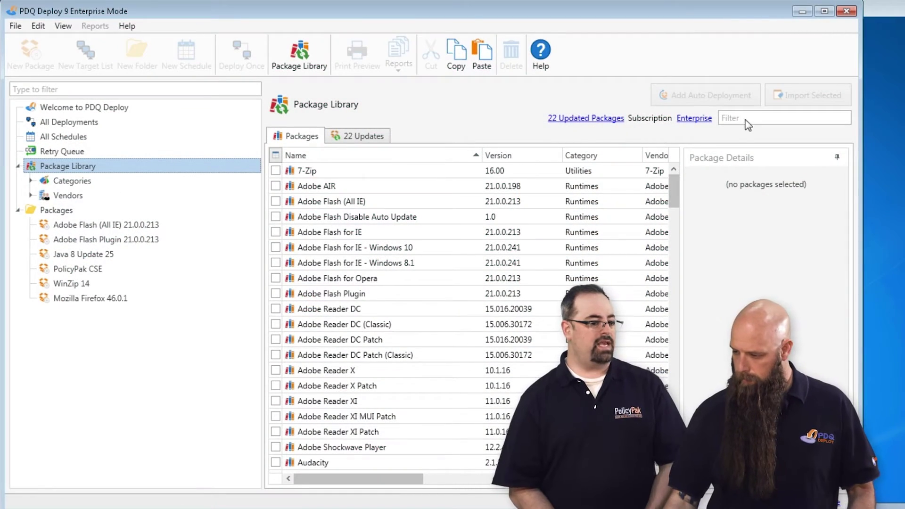
# - Put focus in the Package Library's Filter box to search the listed packages
pyautogui.click(745, 119)
# - Filter the library for 'chr' and import the Google Chrome Enterprise 50.0.2661.102 package
pyautogui.write('chrom')
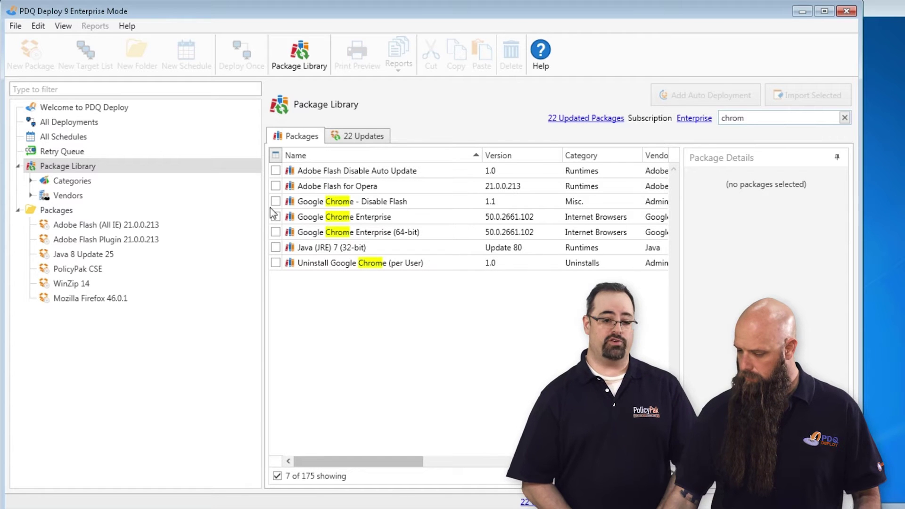
pyautogui.click(275, 217)
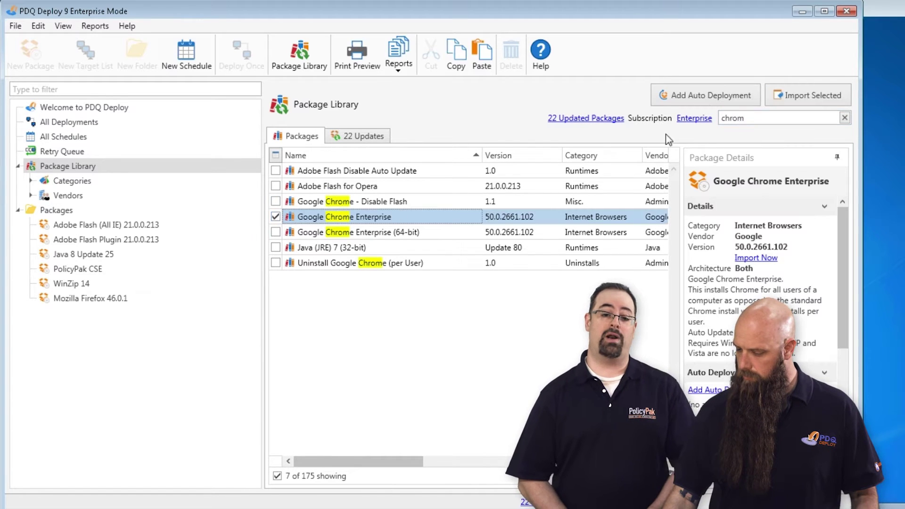
pyautogui.click(777, 95)
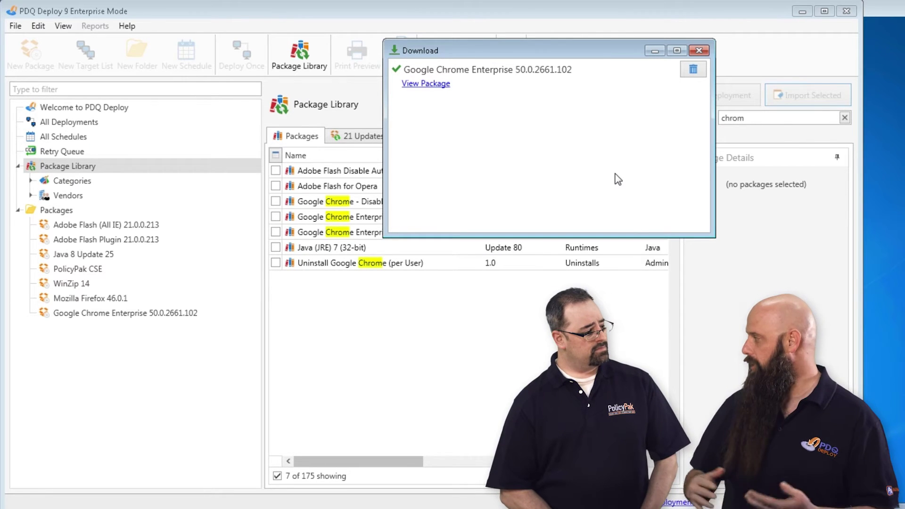
# - Close the download window and deploy Google Chrome Enterprise once to computer2
pyautogui.click(693, 69)
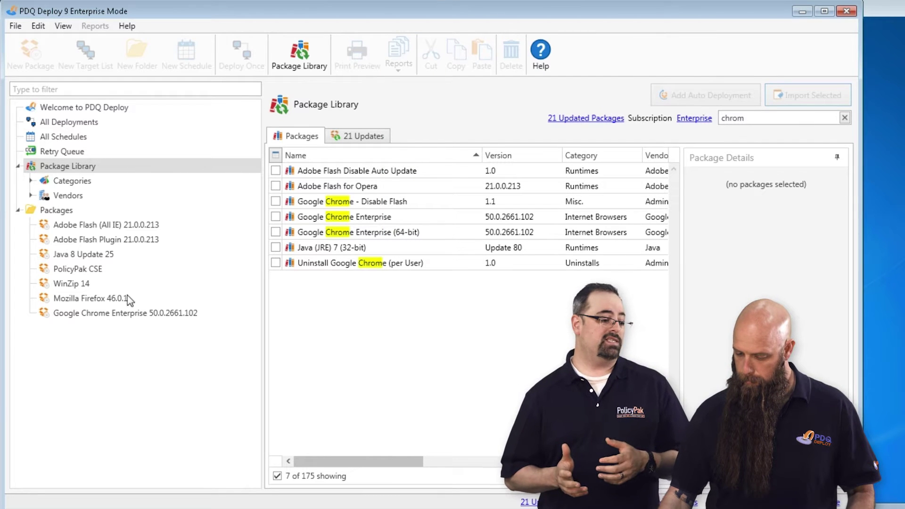
pyautogui.click(116, 312)
pyautogui.hotkey('ctrl', 'd')
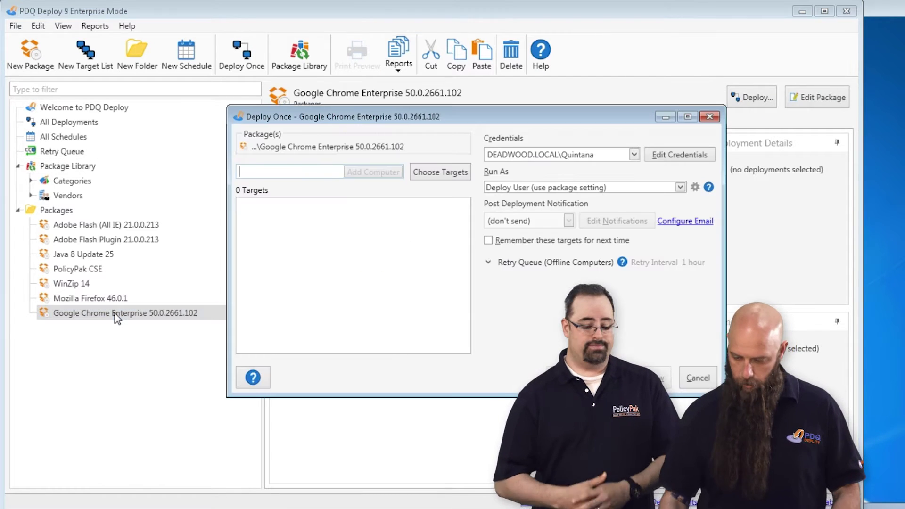
pyautogui.write('computer2')
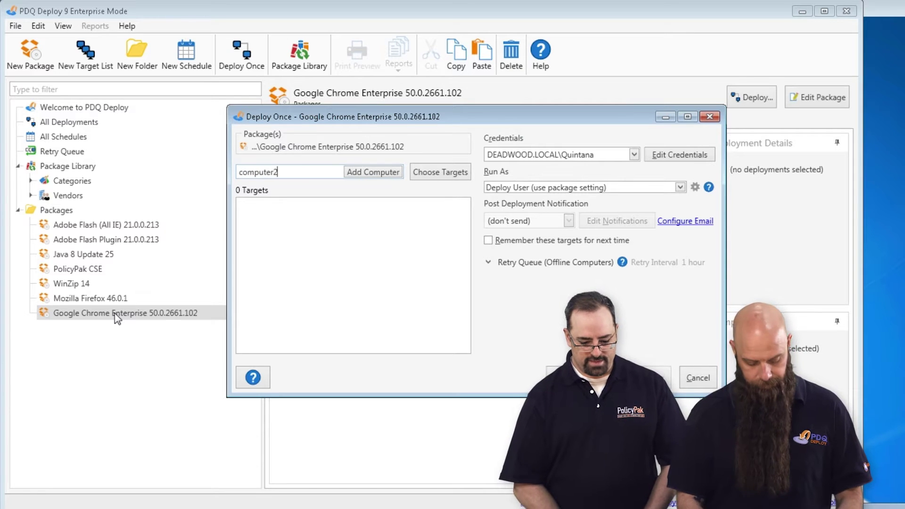
pyautogui.press('Return')
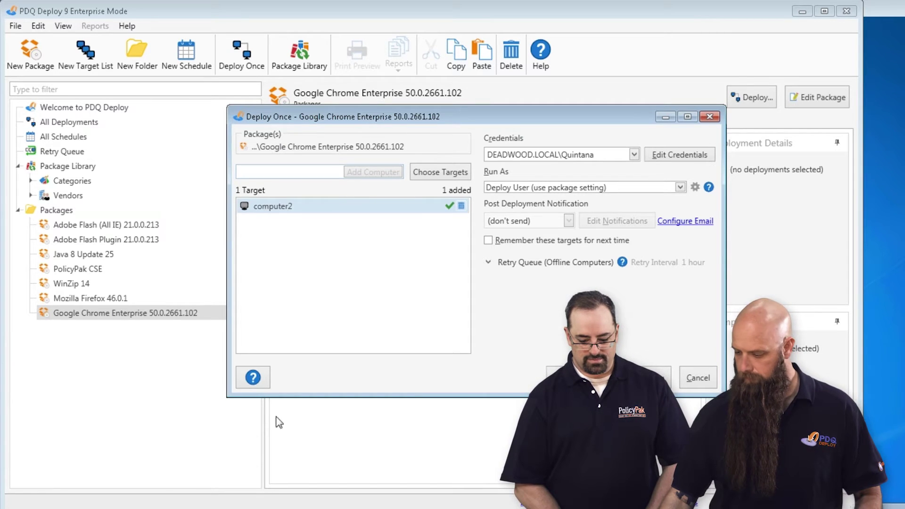
pyautogui.press('Return')
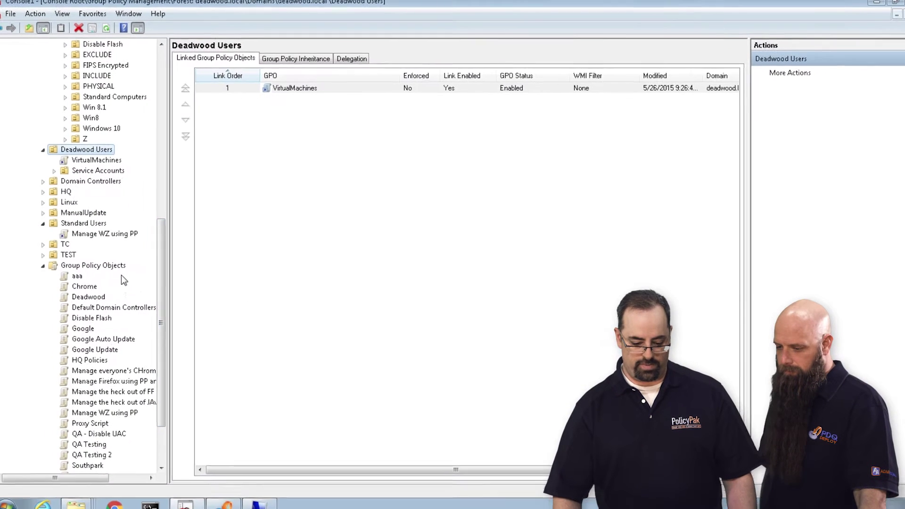
# - Create the GPO 'Manage right website with the right browser' linked to Standard Users and edit it
pyautogui.rightClick(115, 153)
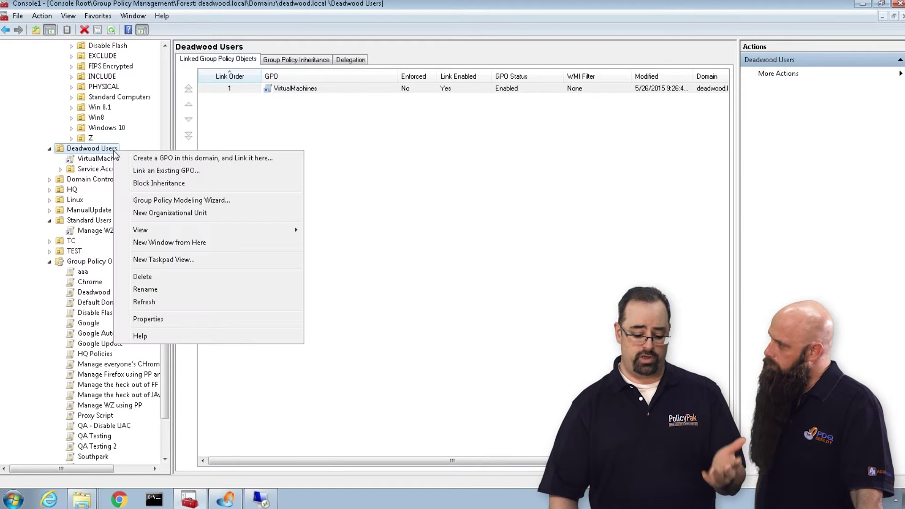
pyautogui.click(71, 273)
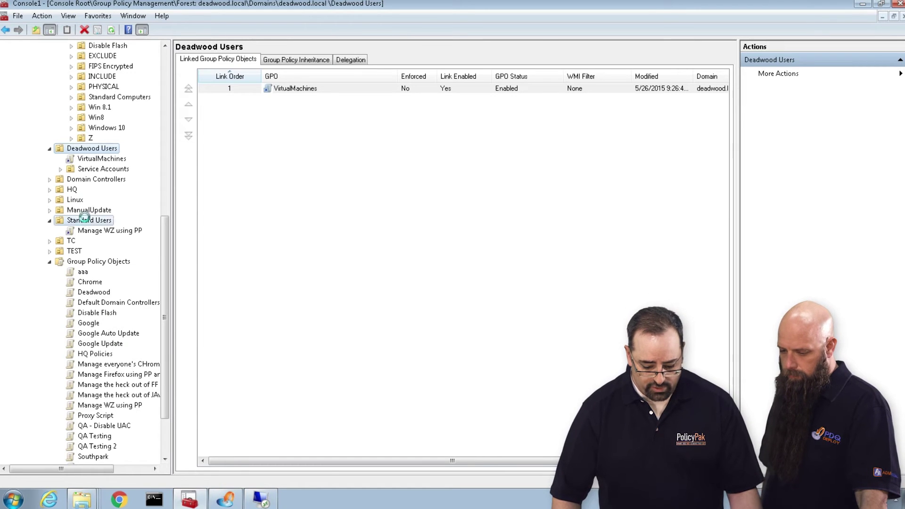
pyautogui.rightClick(87, 222)
pyautogui.click(108, 225)
pyautogui.write('M')
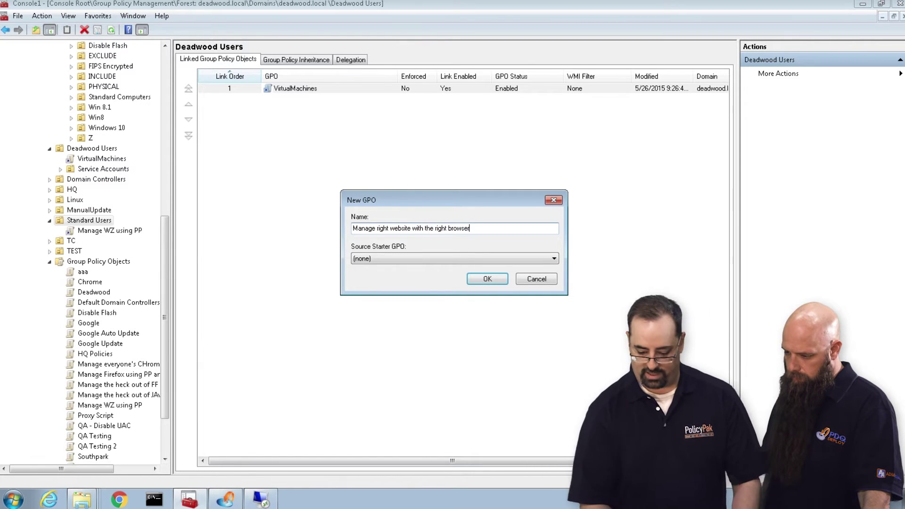
pyautogui.press('Return')
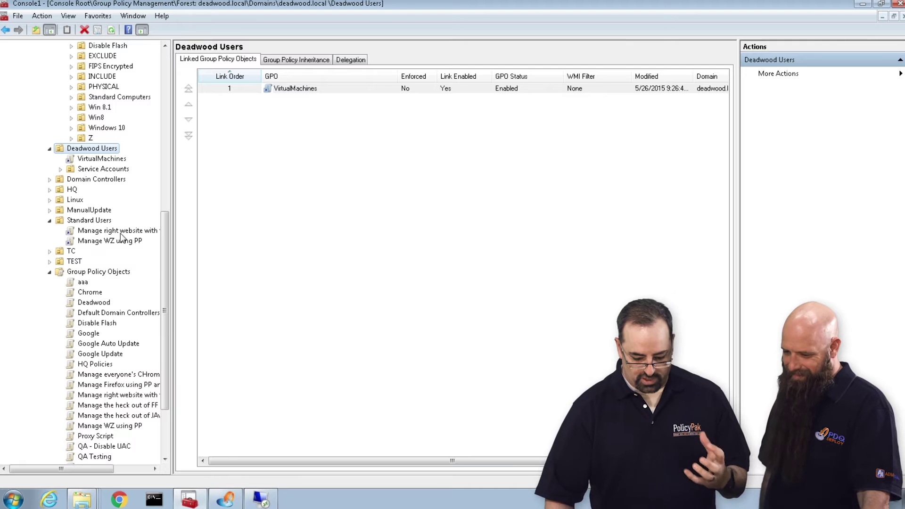
pyautogui.rightClick(120, 233)
pyautogui.click(137, 241)
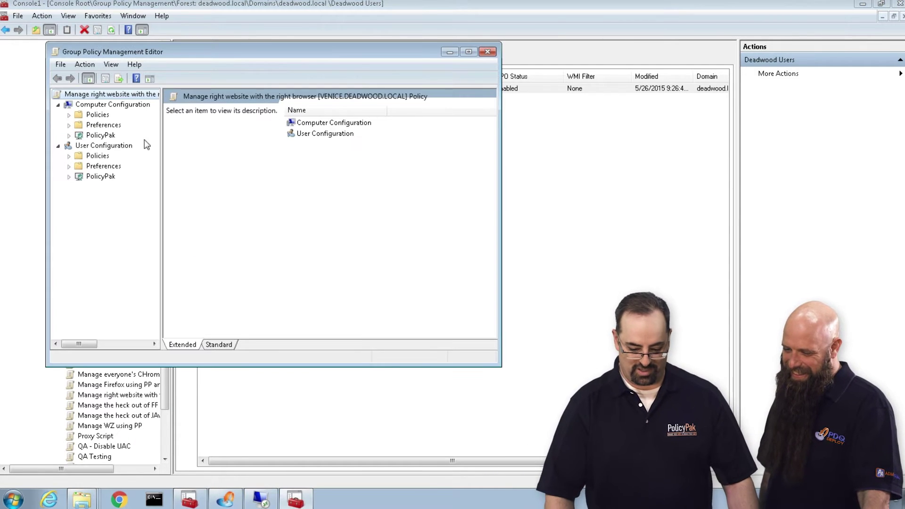
# - Under User Configuration > PolicyPak > Browser Router, add 'Collection 1' and open it
pyautogui.doubleClick(168, 55)
pyautogui.click(17, 128)
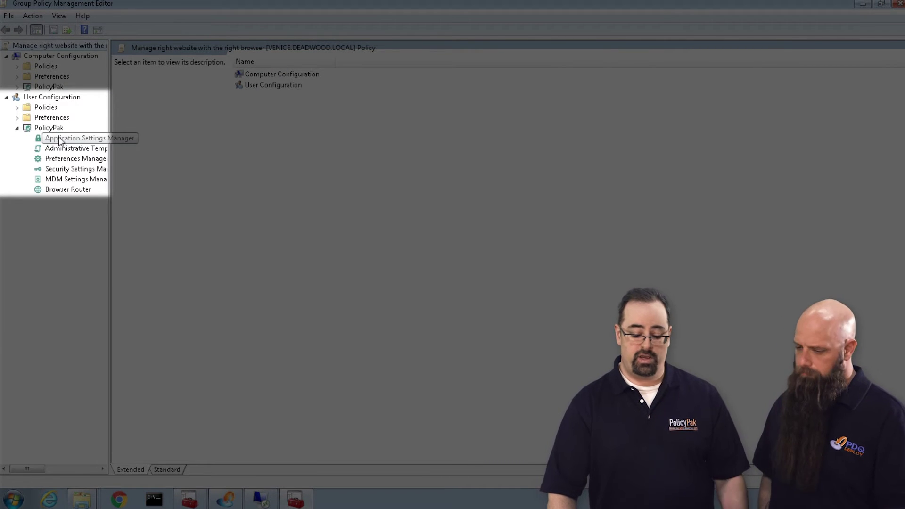
pyautogui.click(71, 190)
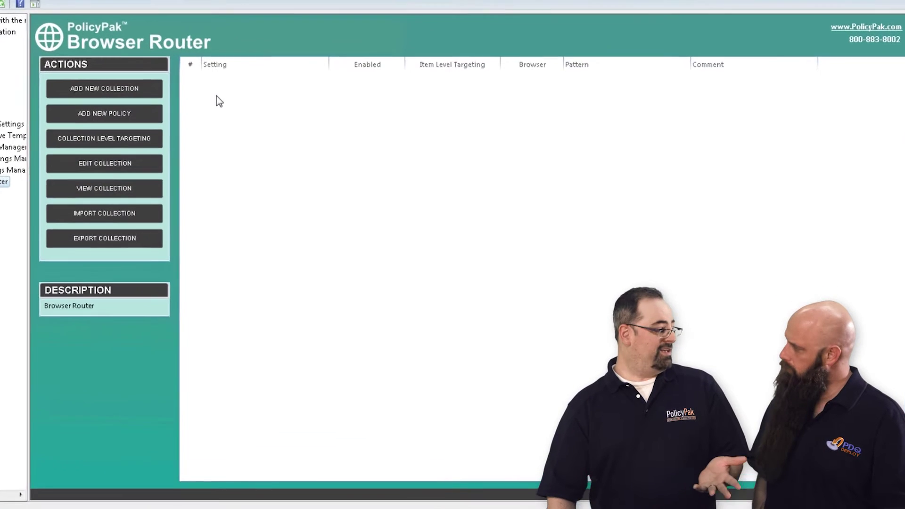
pyautogui.rightClick(216, 96)
pyautogui.moveTo(241, 104)
pyautogui.click(406, 104)
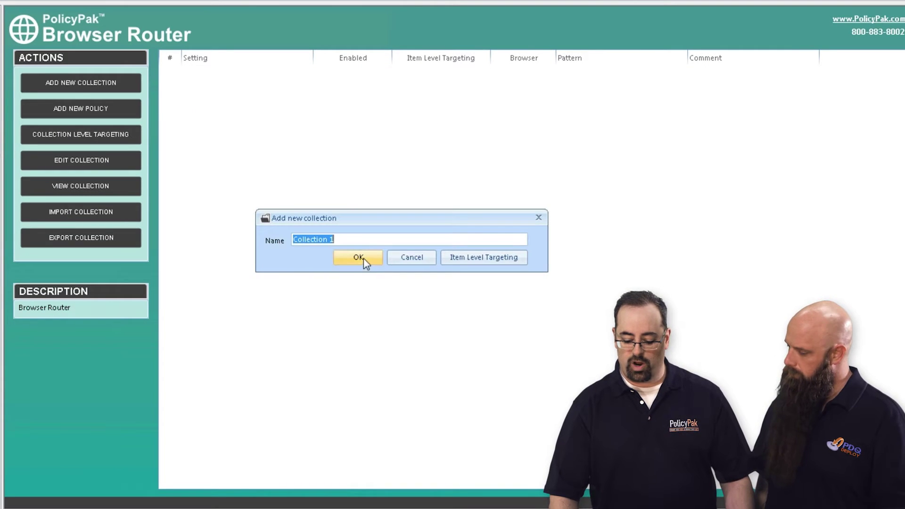
pyautogui.click(363, 257)
pyautogui.doubleClick(227, 75)
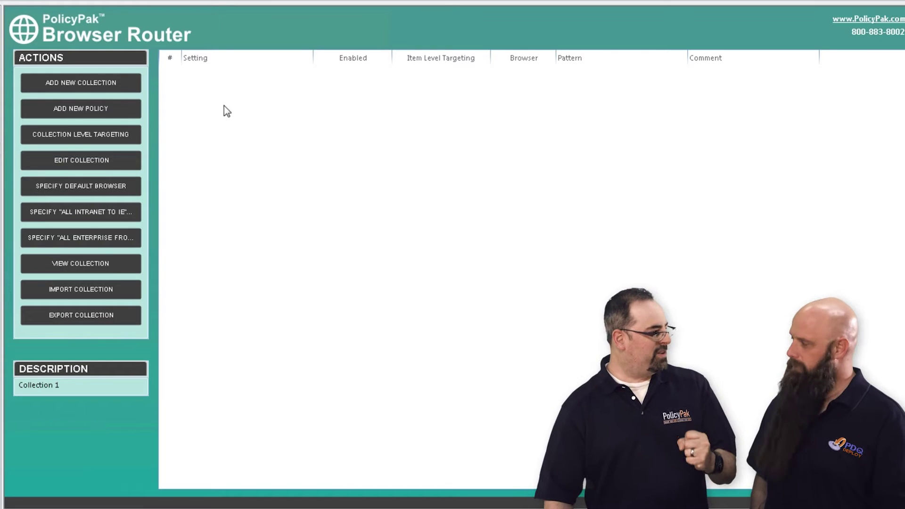
# - Add a default browser policy to Collection 1 making Google Chrome the default
pyautogui.rightClick(191, 81)
pyautogui.moveTo(210, 89)
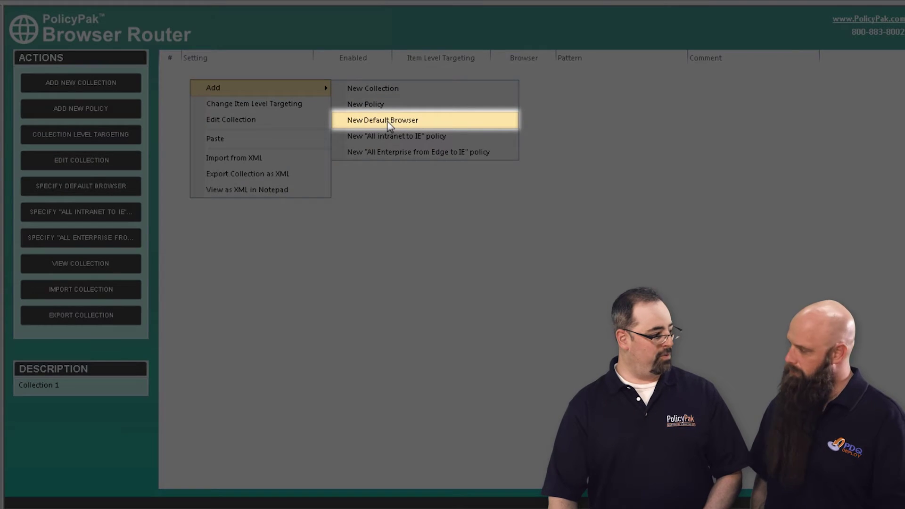
pyautogui.click(390, 121)
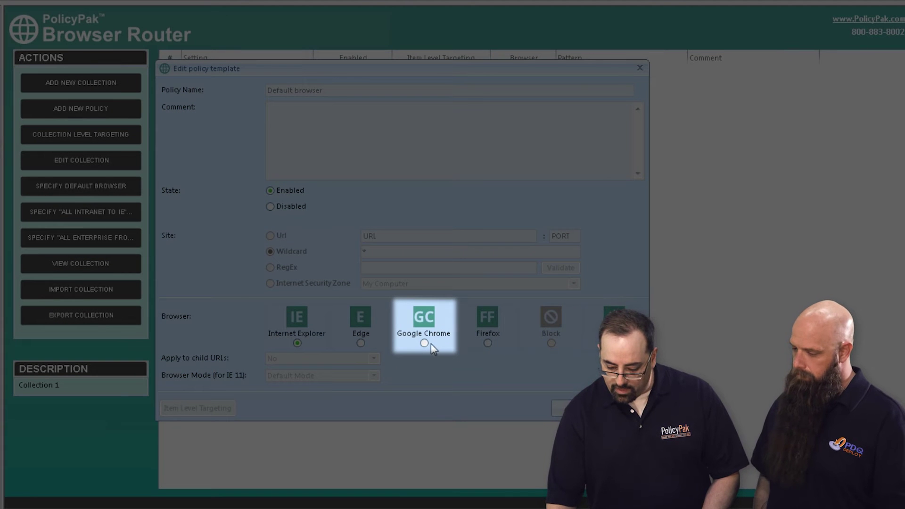
pyautogui.click(425, 344)
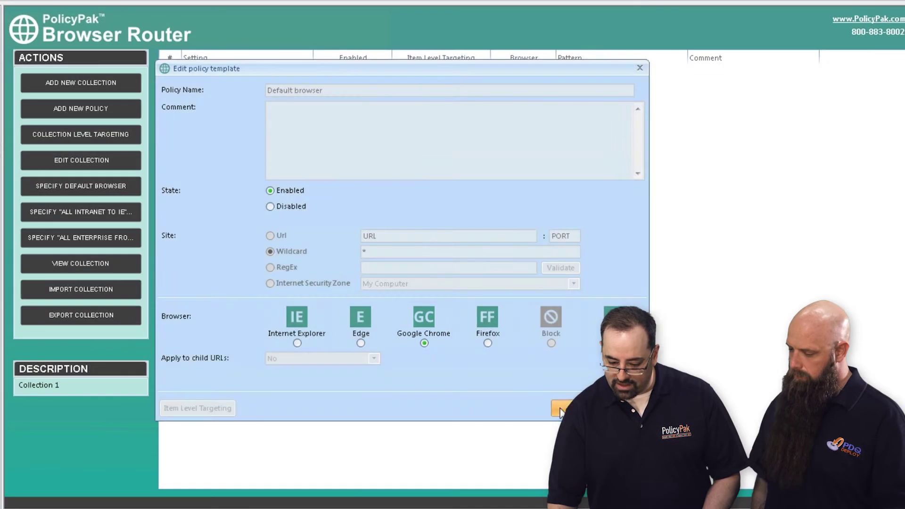
pyautogui.click(559, 407)
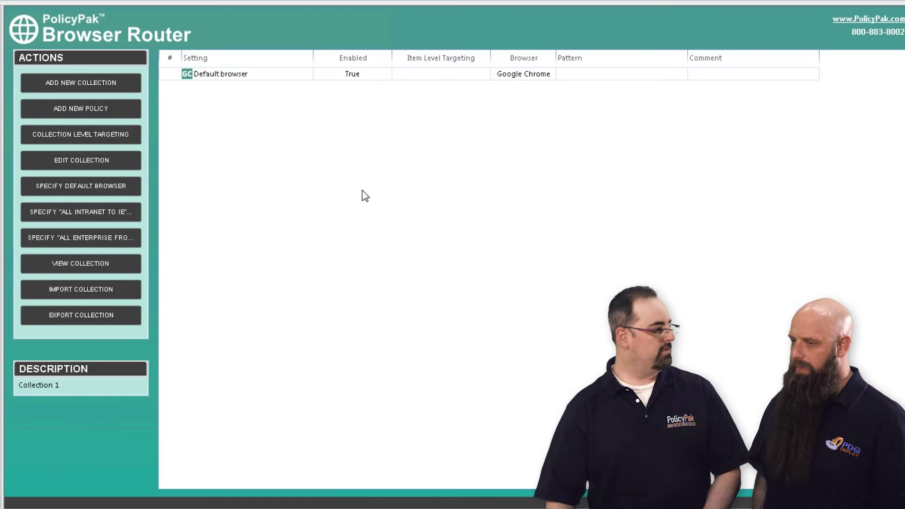
pyautogui.rightClick(188, 95)
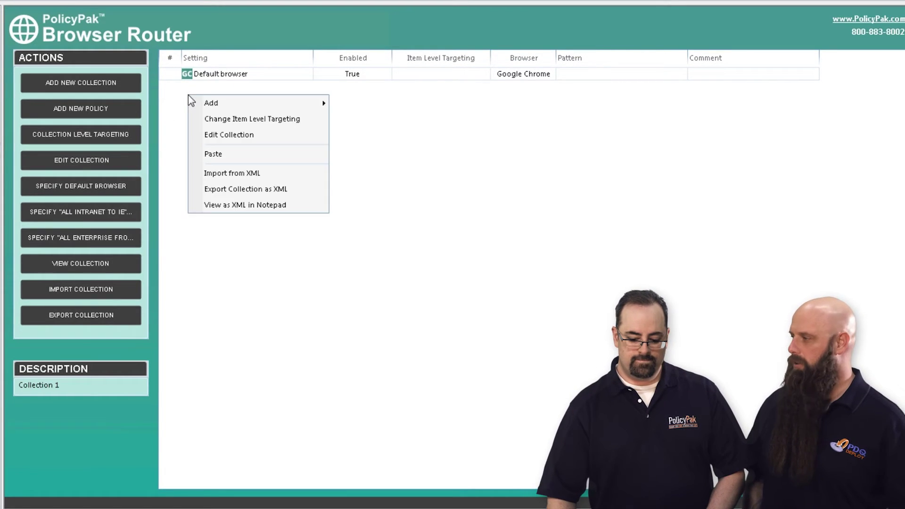
pyautogui.moveTo(201, 104)
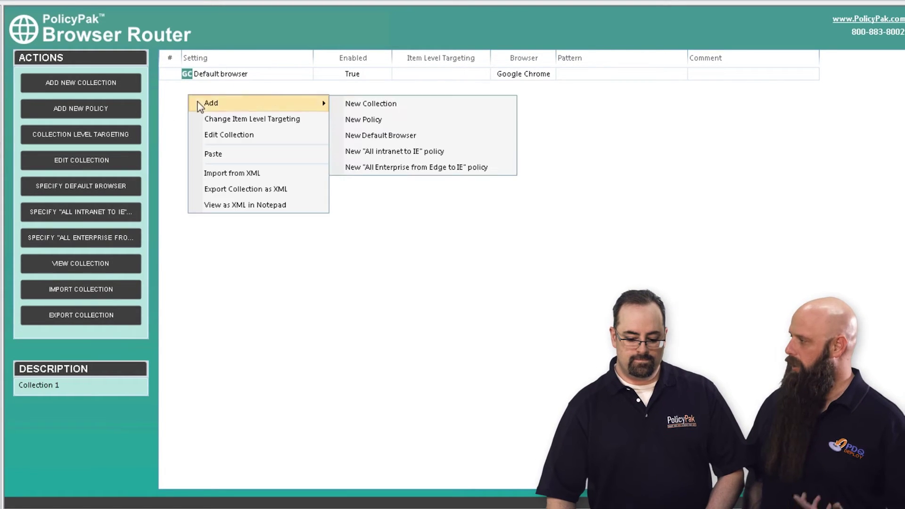
pyautogui.click(379, 121)
pyautogui.click(337, 86)
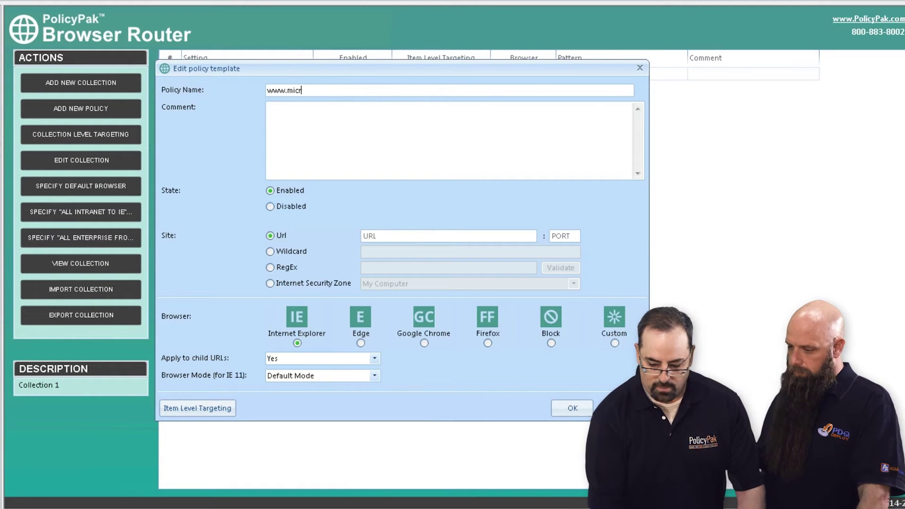
pyautogui.hotkey('ctrl', 'a')
pyautogui.hotkey('ctrl', 'c')
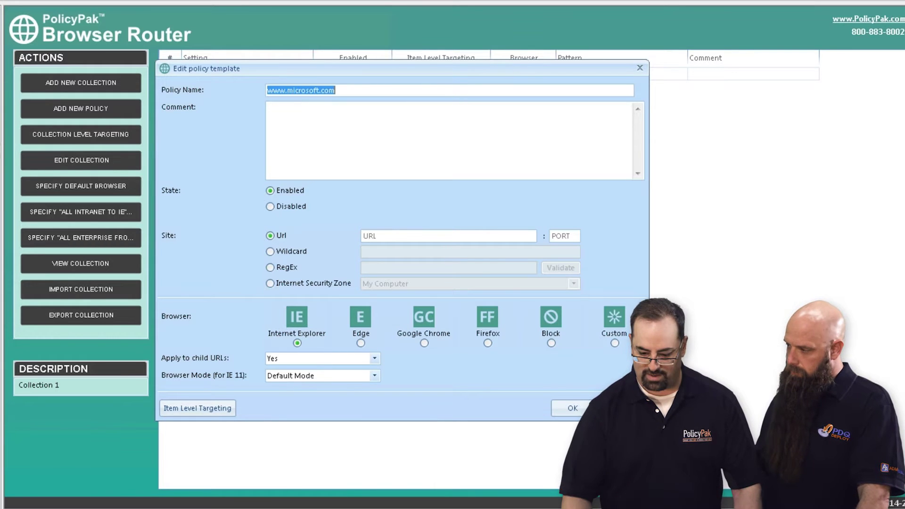
pyautogui.click(403, 239)
pyautogui.hotkey('ctrl', 'v')
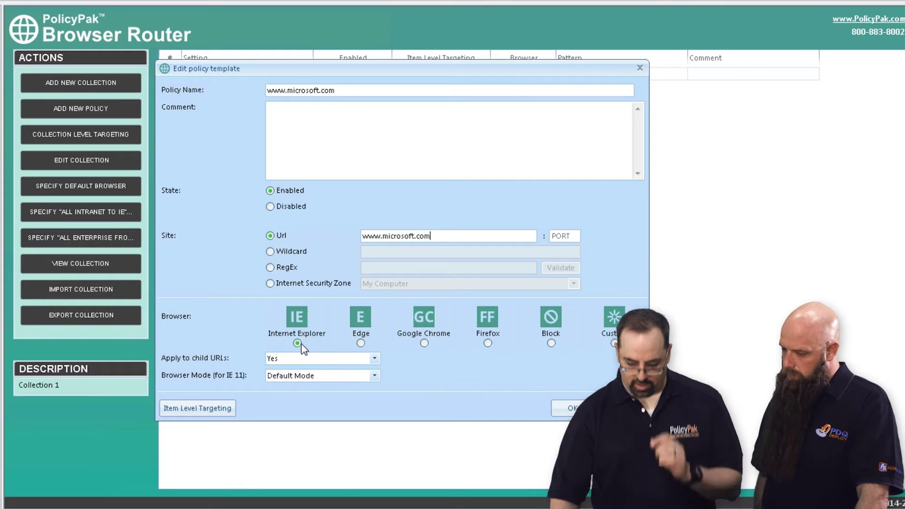
pyautogui.click(563, 408)
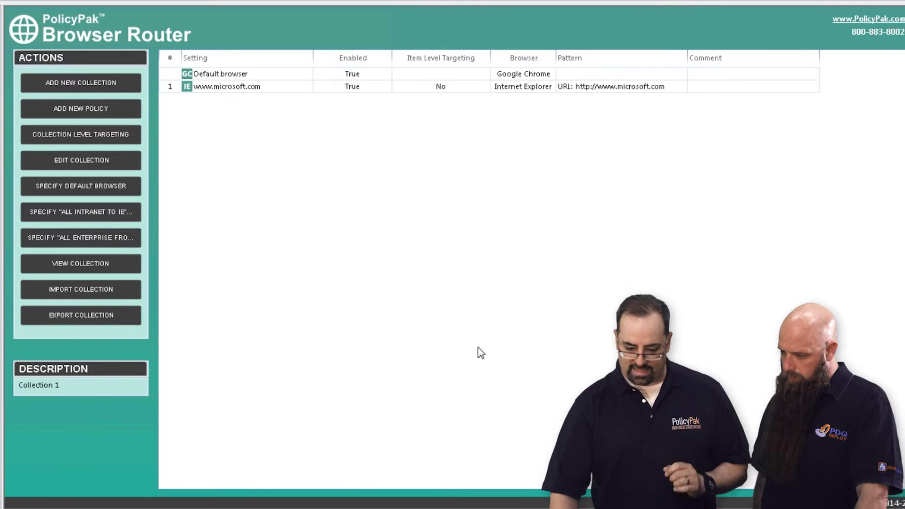
# - Add a *google* wildcard policy that routes matching sites to Google Chrome
pyautogui.rightClick(194, 112)
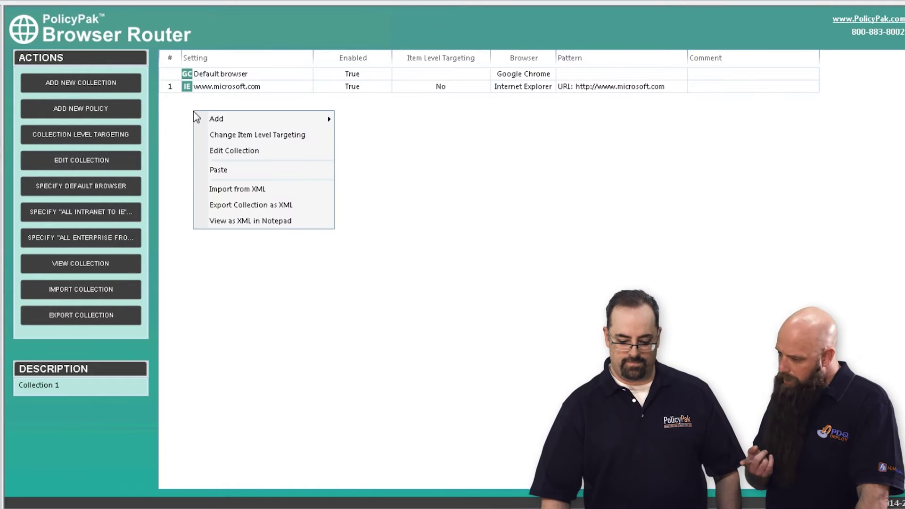
pyautogui.moveTo(245, 120)
pyautogui.click(354, 136)
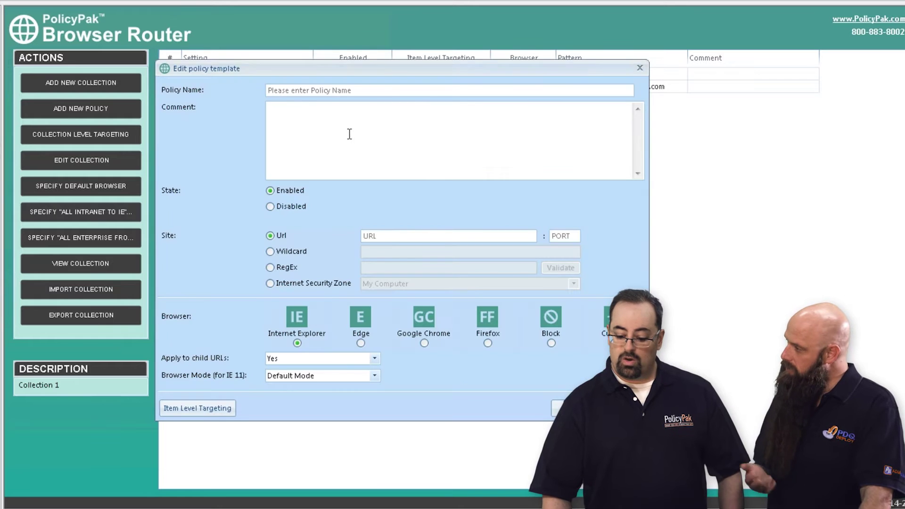
pyautogui.click(341, 91)
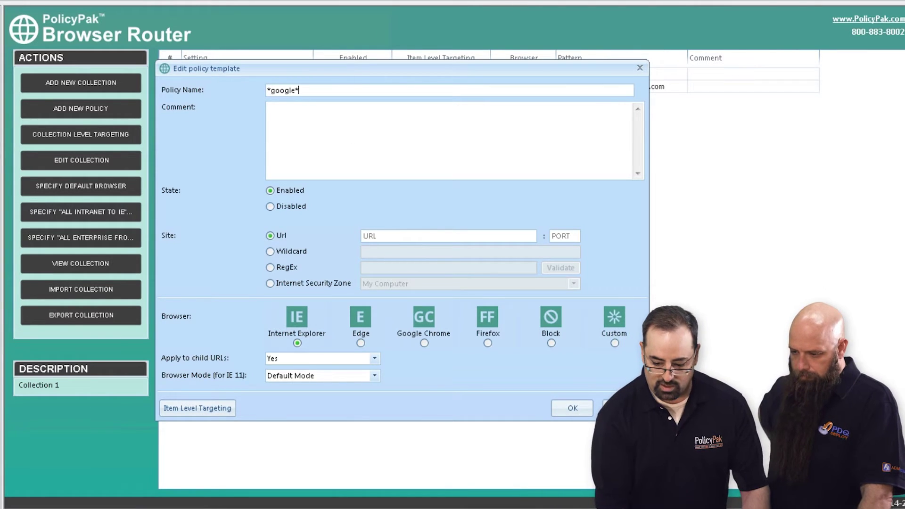
pyautogui.hotkey('ctrl', 'a')
pyautogui.hotkey('ctrl', 'c')
pyautogui.press('Tab')
pyautogui.click(292, 252)
pyautogui.click(386, 252)
pyautogui.hotkey('ctrl', 'v')
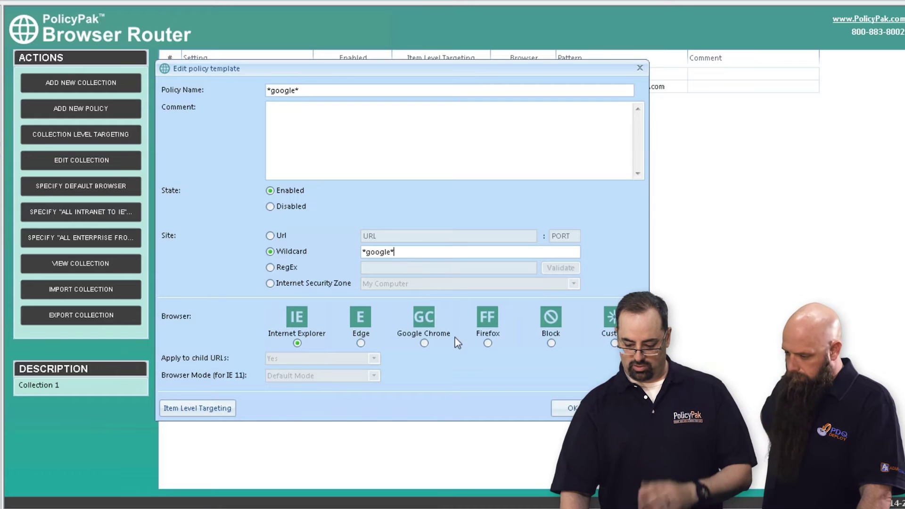
pyautogui.click(426, 344)
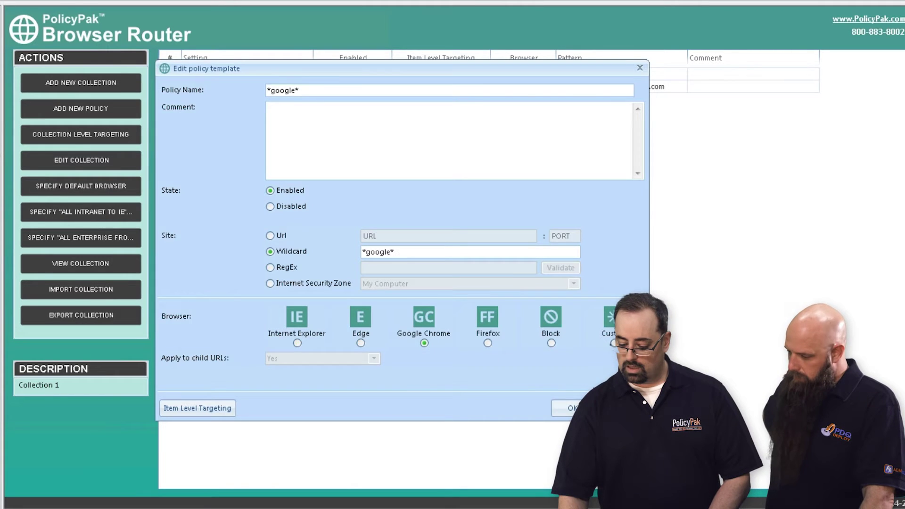
pyautogui.click(573, 408)
# - Add a *firefox* wildcard policy that routes matching sites to Firefox
pyautogui.rightClick(235, 126)
pyautogui.moveTo(257, 137)
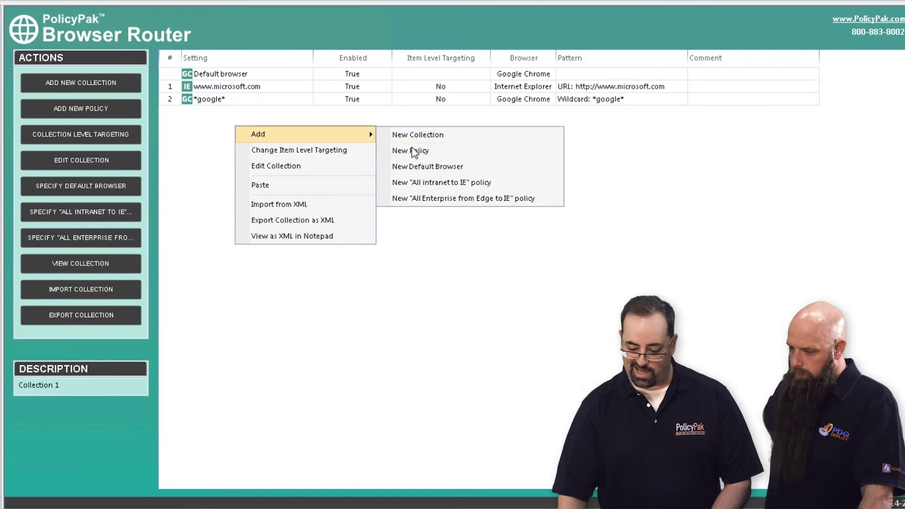
pyautogui.click(412, 154)
pyautogui.click(306, 93)
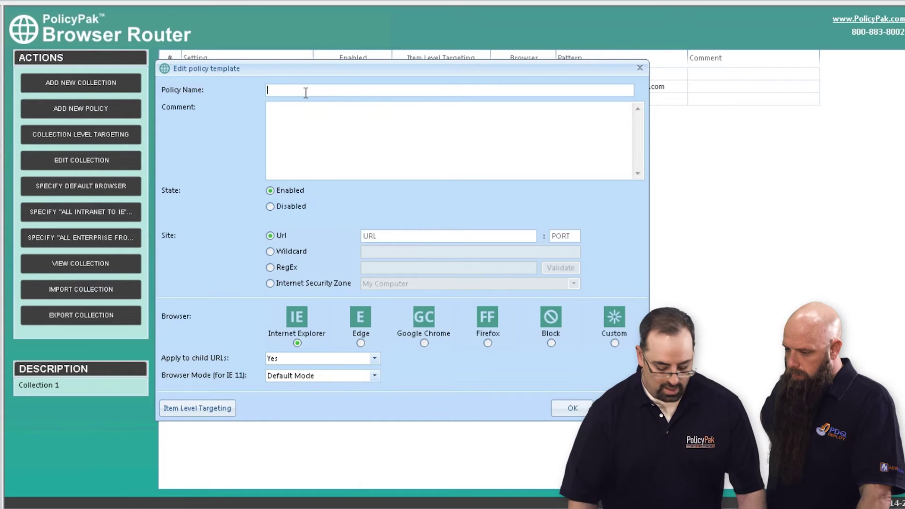
pyautogui.write('*firefox*')
pyautogui.hotkey('ctrl', 'a')
pyautogui.hotkey('ctrl', 'c')
pyautogui.click(324, 252)
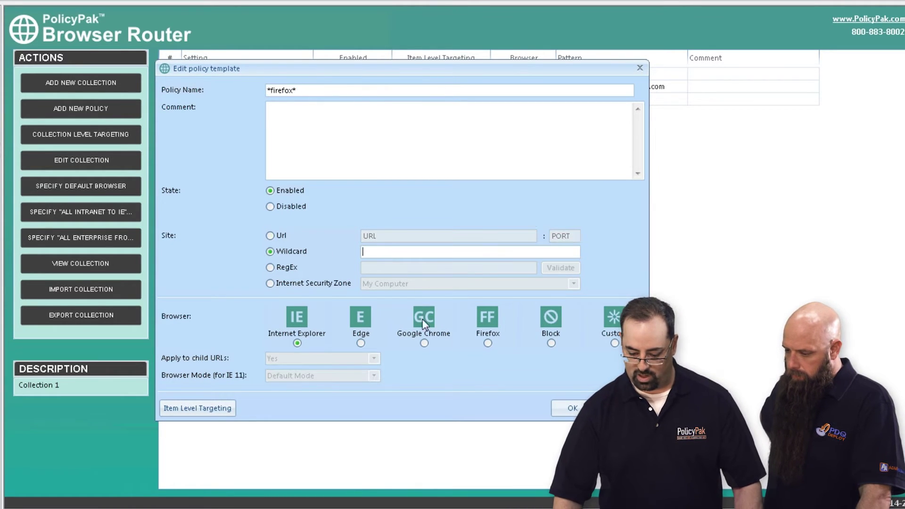
pyautogui.hotkey('ctrl', 'v')
pyautogui.click(488, 343)
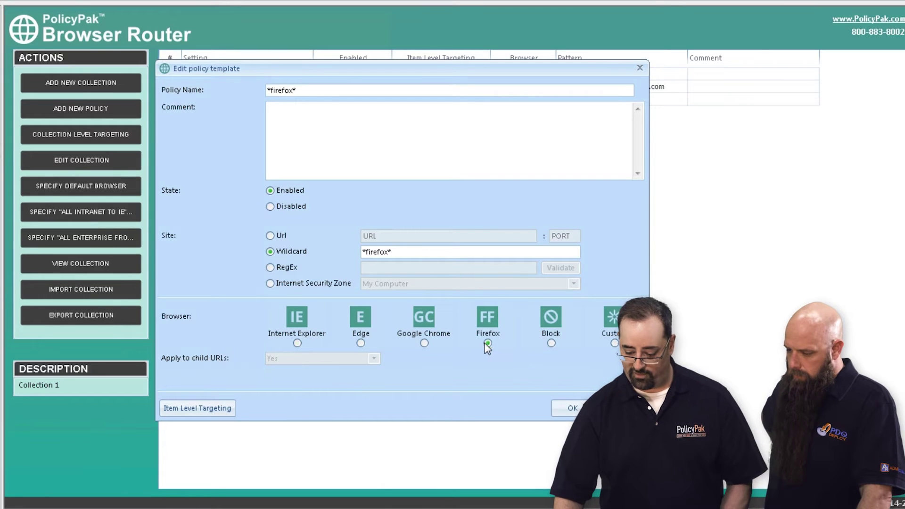
pyautogui.click(562, 409)
# - Add a *xyz* wildcard policy blocking matching sites with the message 'No no. DOnt do that.'
pyautogui.rightClick(227, 146)
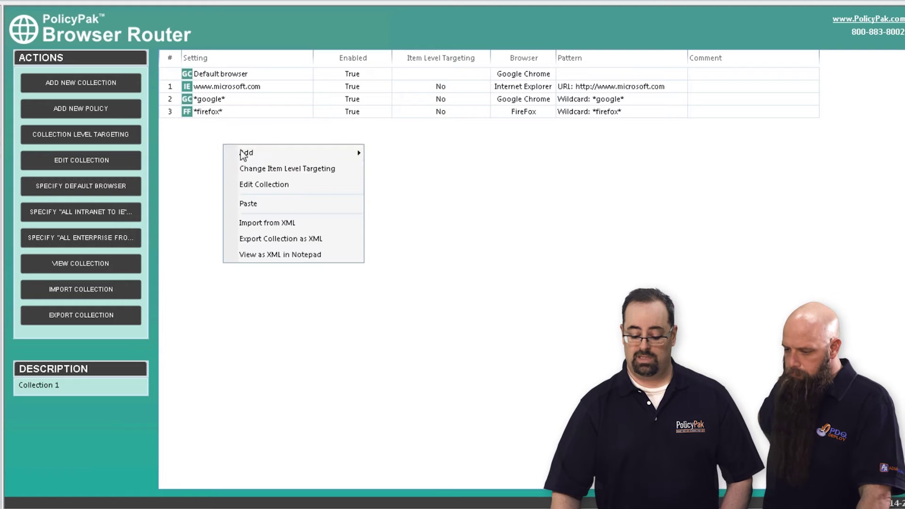
pyautogui.moveTo(359, 152)
pyautogui.click(395, 172)
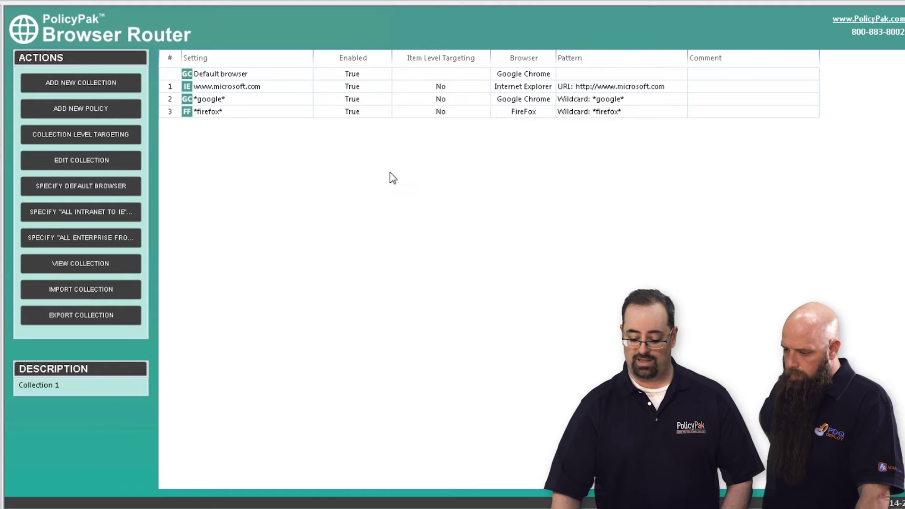
pyautogui.click(318, 93)
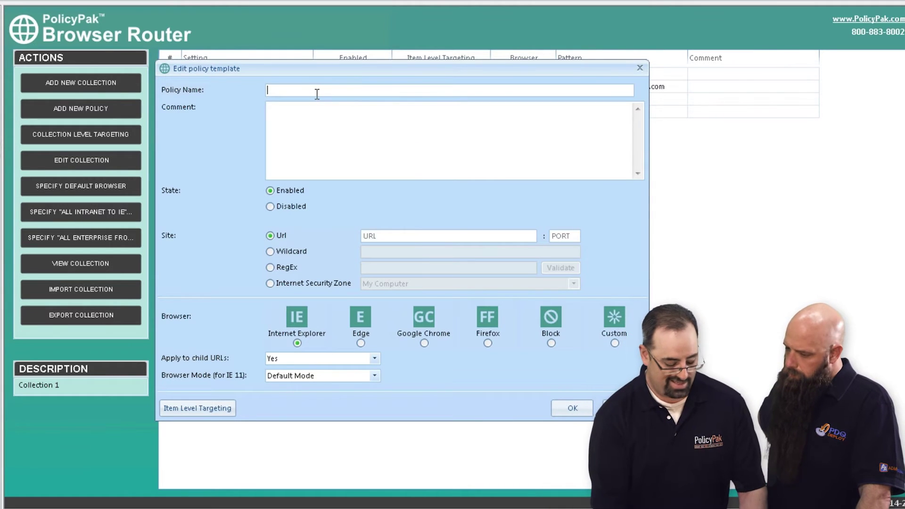
pyautogui.write('*xyz*')
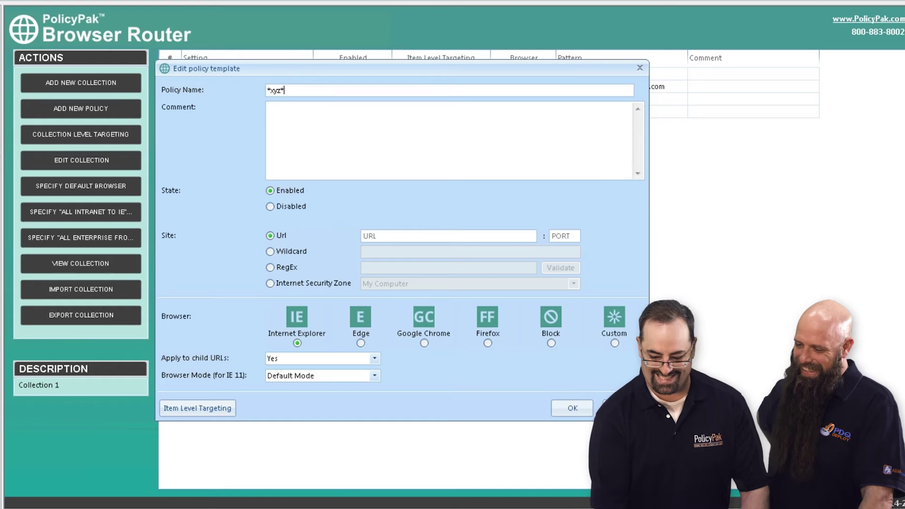
pyautogui.click(304, 253)
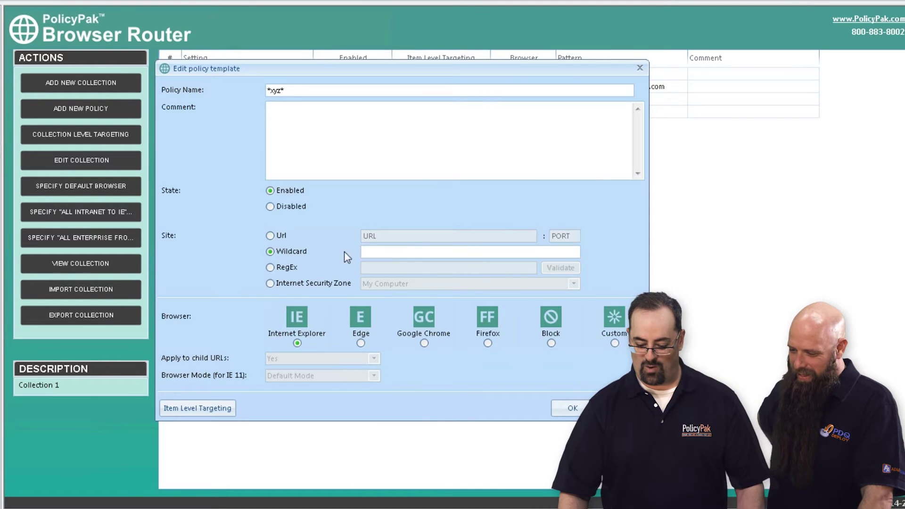
pyautogui.click(411, 252)
pyautogui.write('*xyz*')
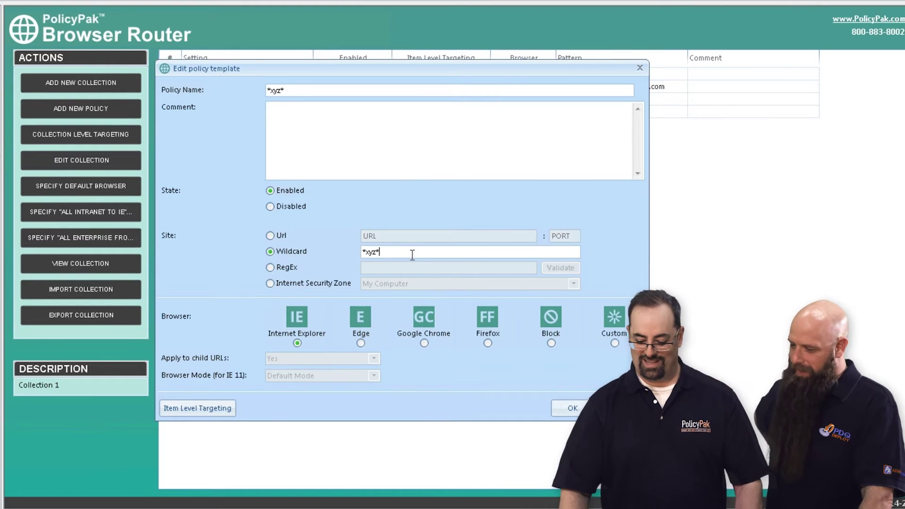
pyautogui.click(551, 343)
pyautogui.click(405, 376)
pyautogui.write('No no. DOnt do that.')
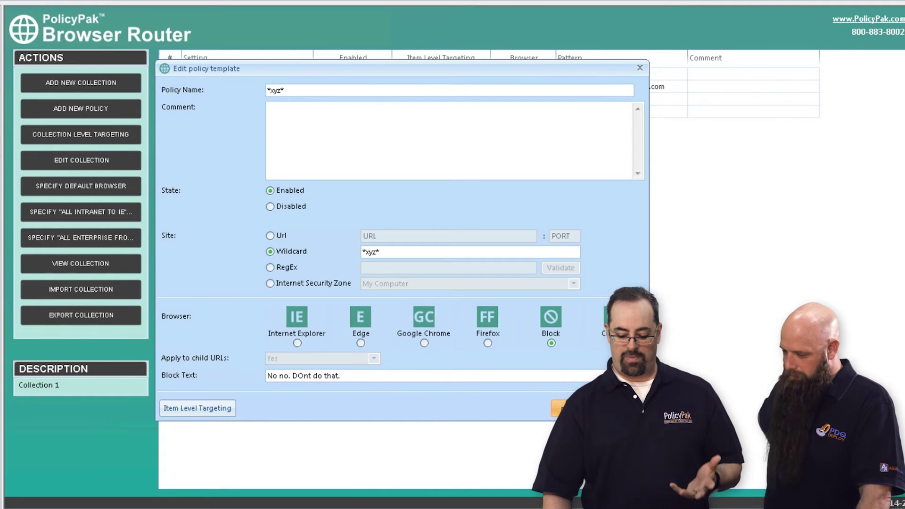
pyautogui.click(563, 409)
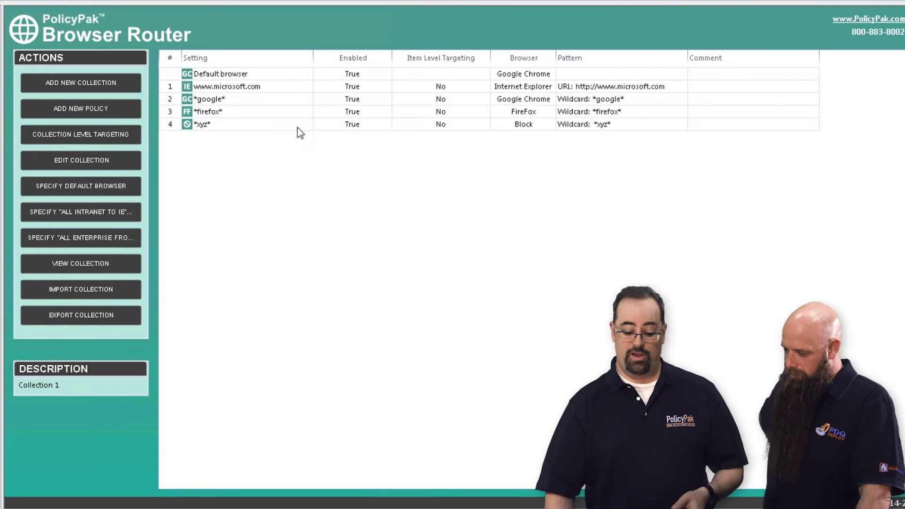
# - Start a new policy, try Local Intranet zone, wildcard, URL and Default Mode options, then cancel it
pyautogui.rightClick(213, 157)
pyautogui.moveTo(217, 159)
pyautogui.click(376, 178)
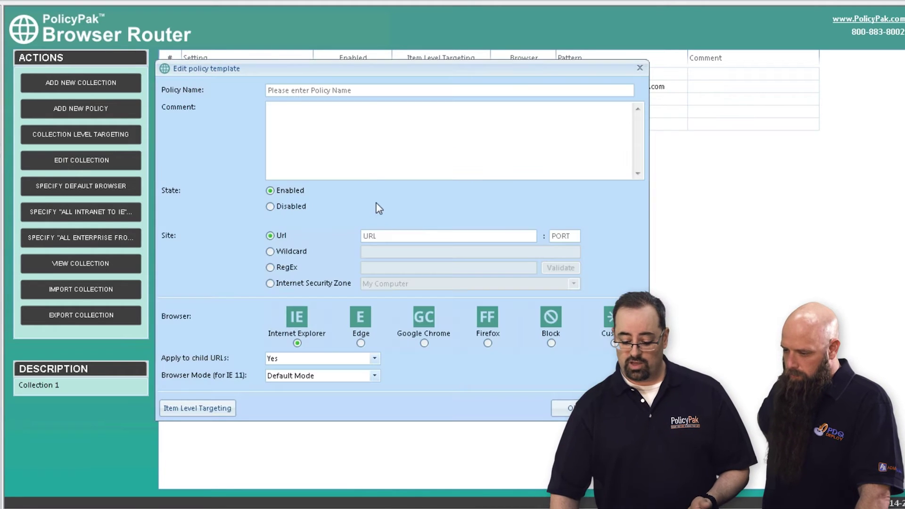
pyautogui.click(306, 283)
pyautogui.click(376, 285)
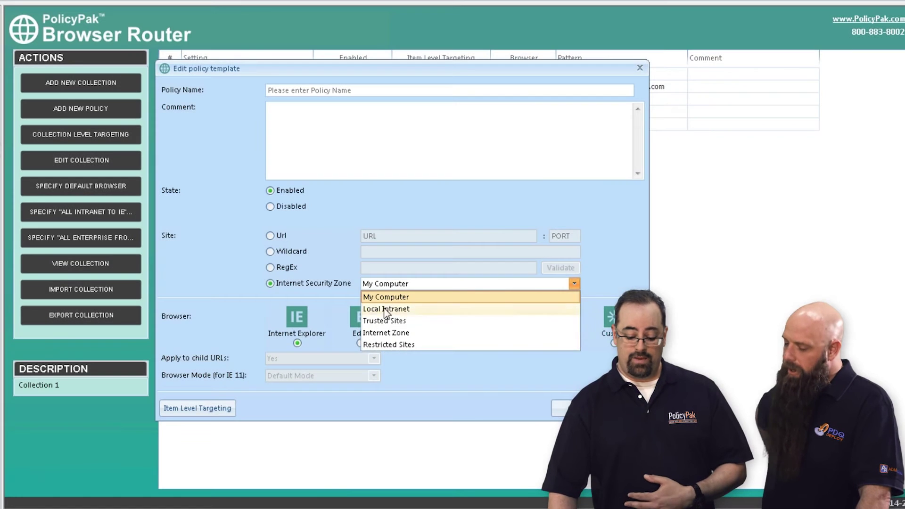
pyautogui.click(372, 309)
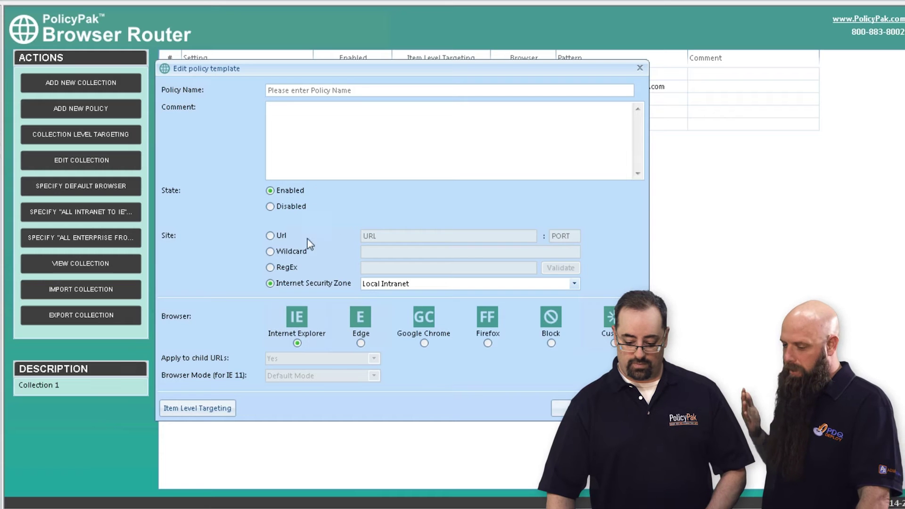
pyautogui.click(270, 252)
pyautogui.click(271, 236)
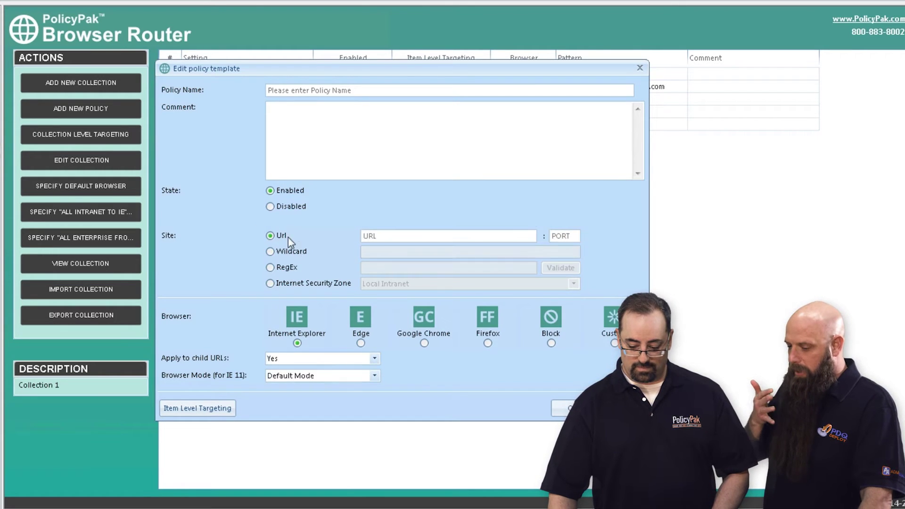
pyautogui.click(387, 241)
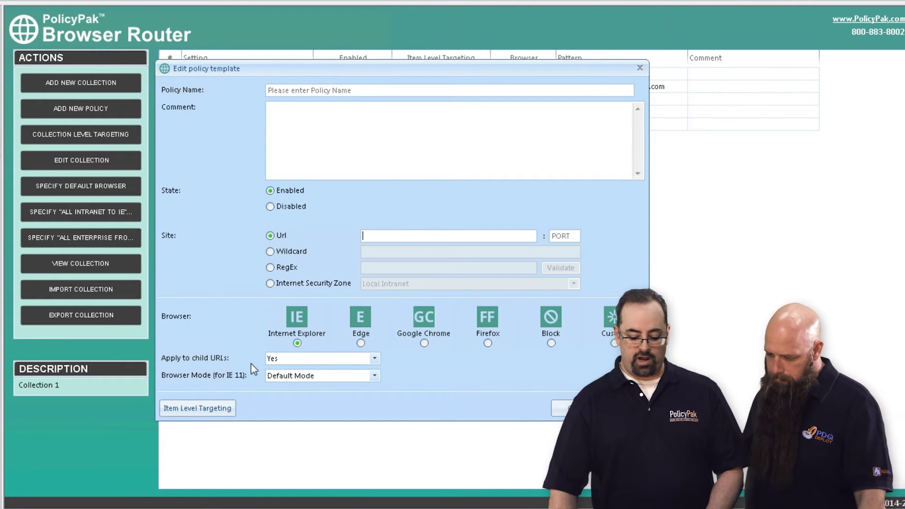
pyautogui.click(291, 377)
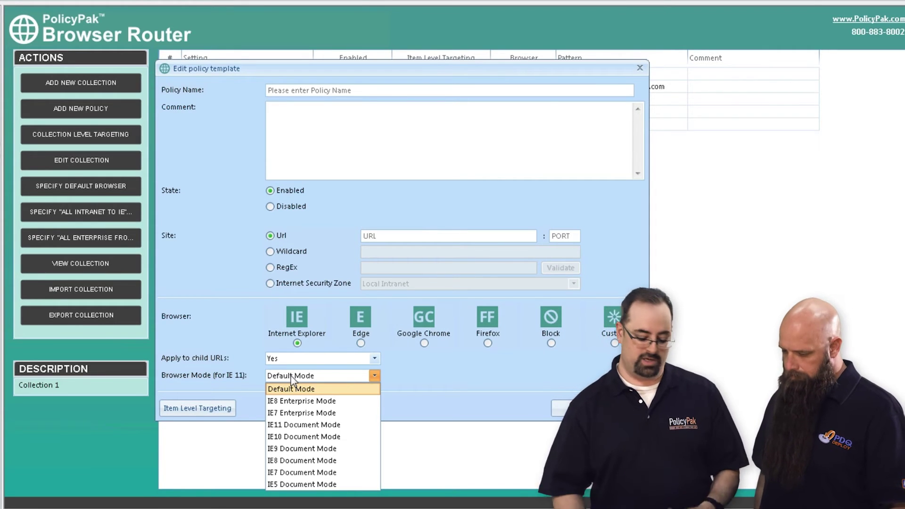
pyautogui.click(370, 377)
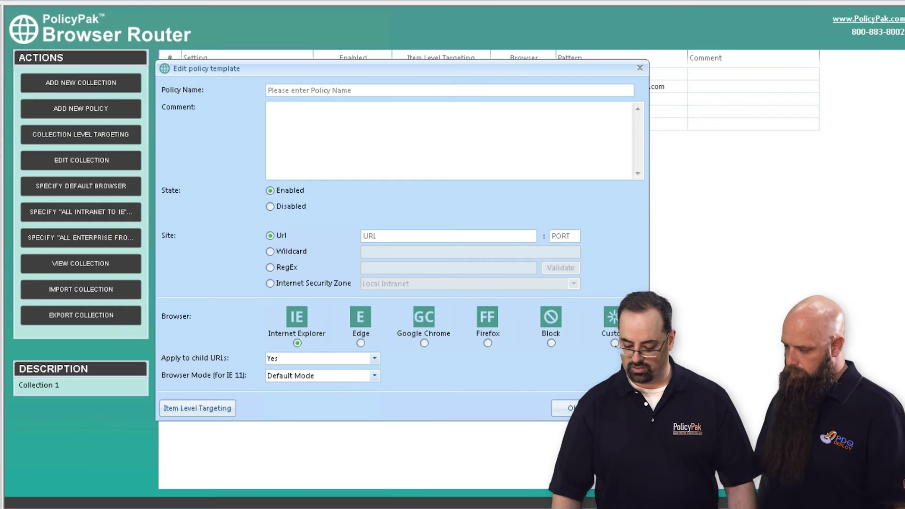
pyautogui.click(613, 409)
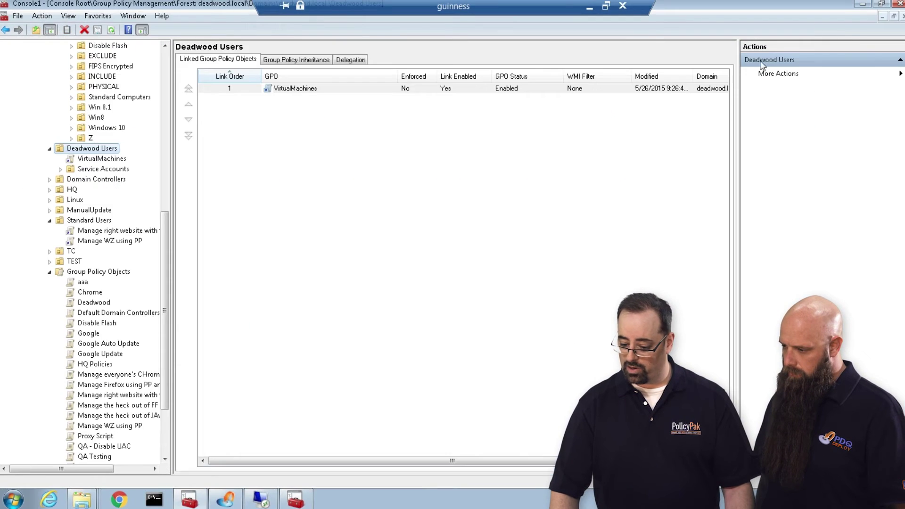
# - On computer2's remote session, run gpupdate in a Command Prompt, then close the prompt
pyautogui.click(871, 6)
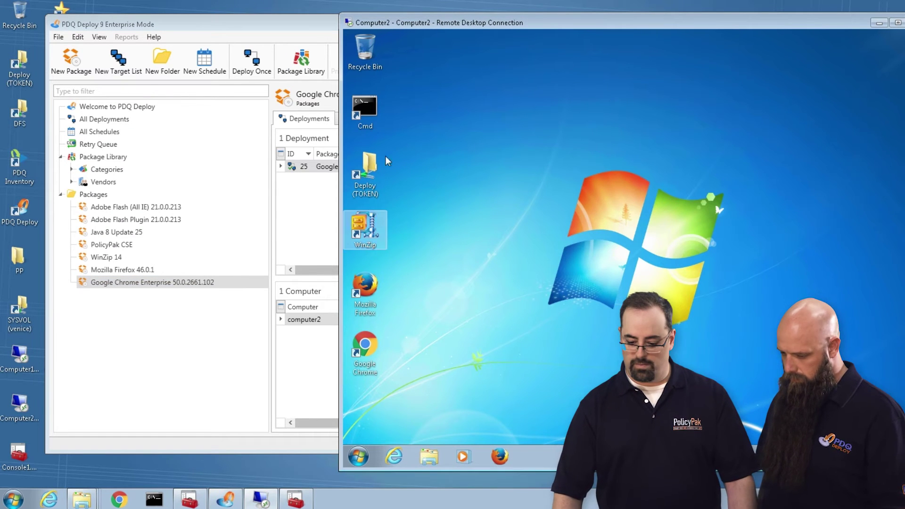
pyautogui.doubleClick(374, 103)
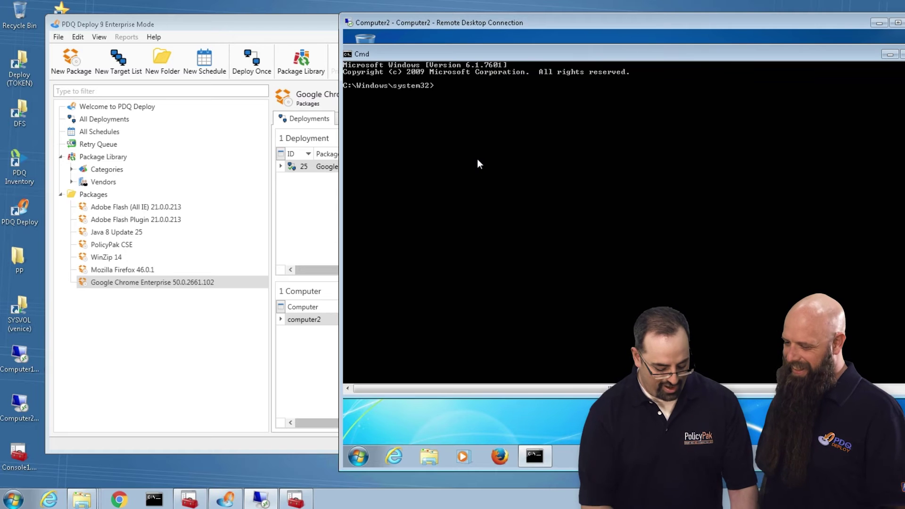
pyautogui.write('gpupdate')
pyautogui.press('Return')
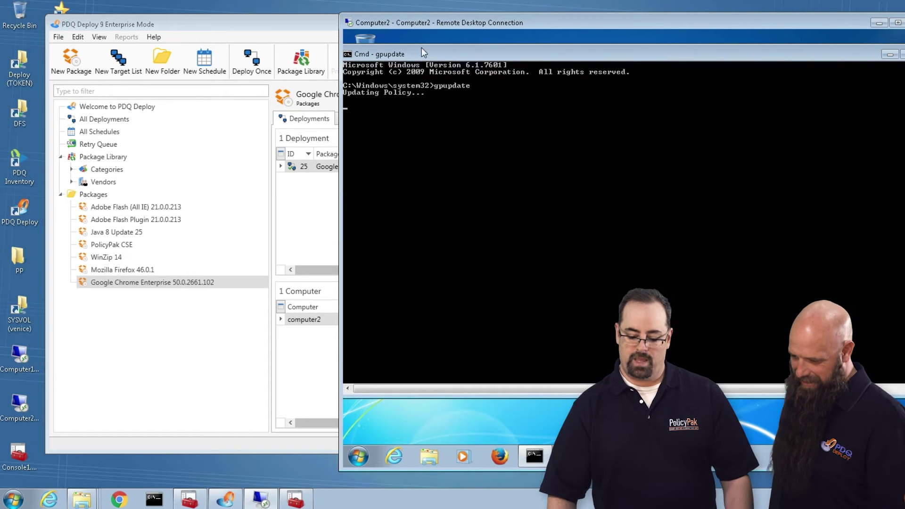
pyautogui.moveTo(409, 53); pyautogui.dragTo(511, 137)
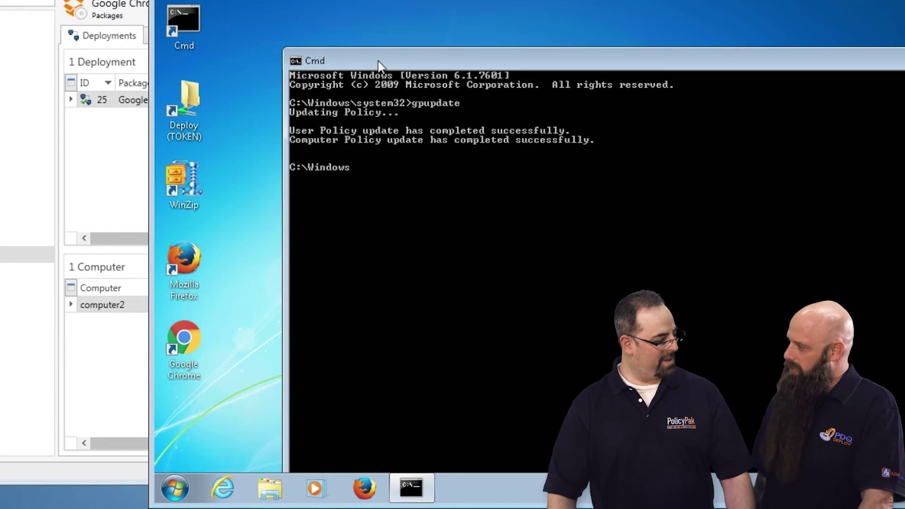
pyautogui.doubleClick(299, 63)
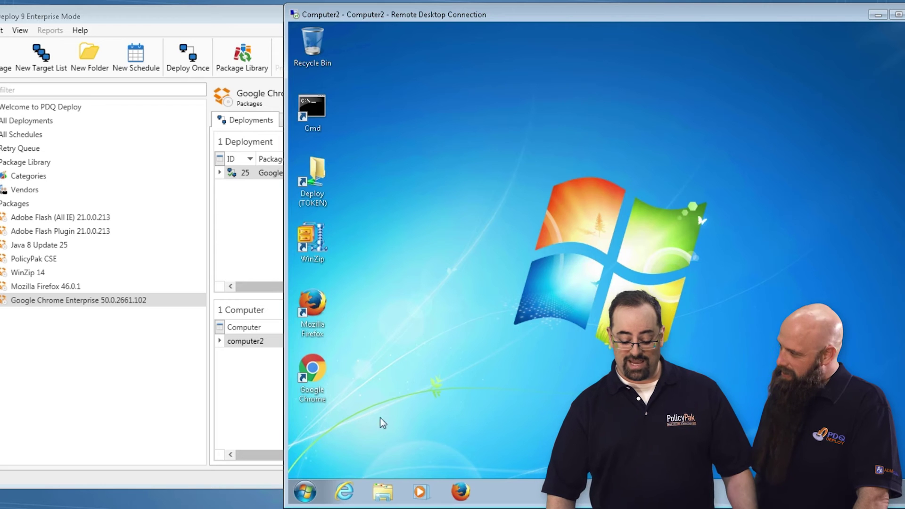
pyautogui.click(304, 502)
pyautogui.write('write')
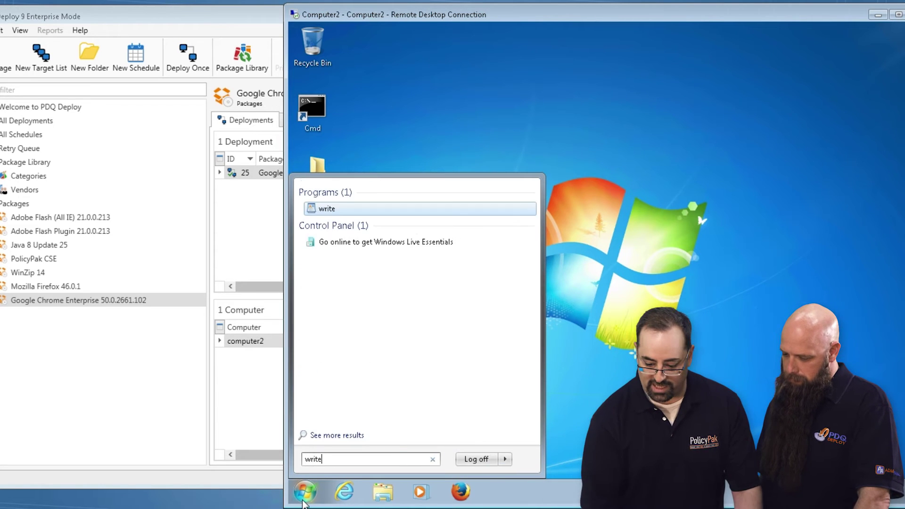
pyautogui.press('Return')
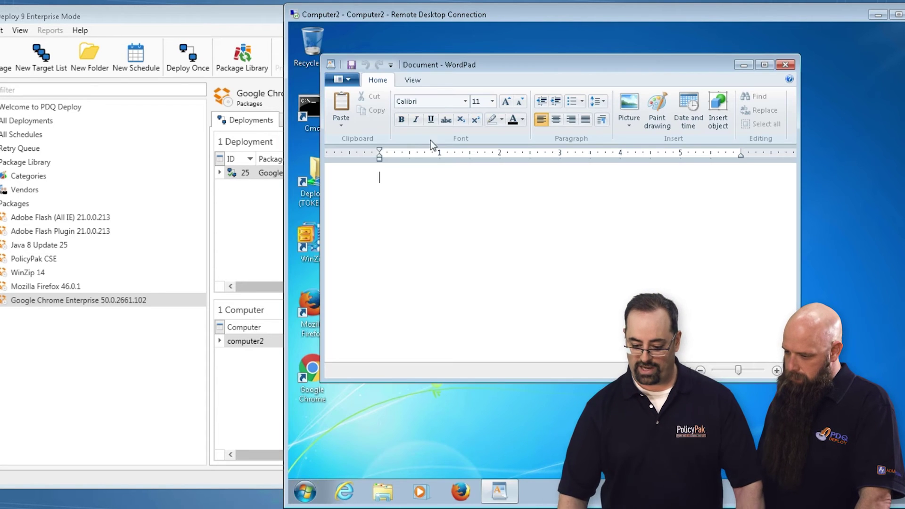
pyautogui.moveTo(456, 71); pyautogui.dragTo(523, 79)
pyautogui.write('www.microsoft.co')
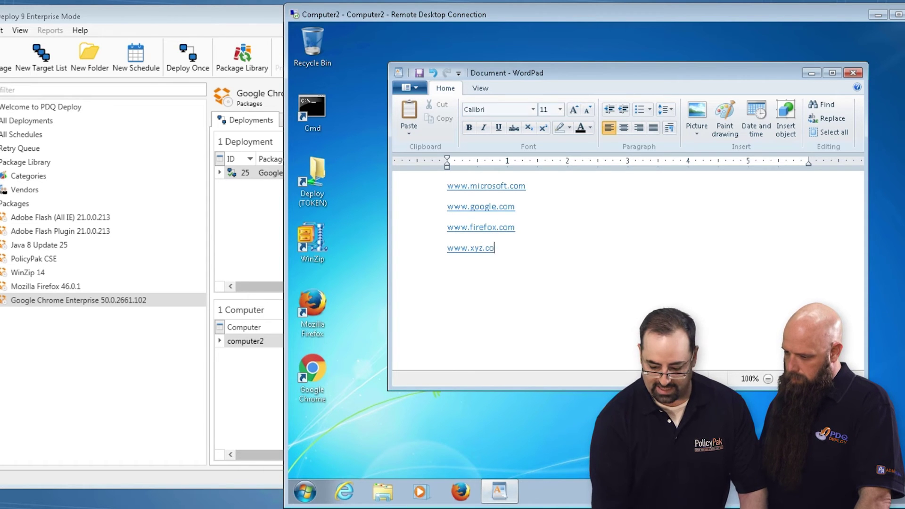
pyautogui.write('m')
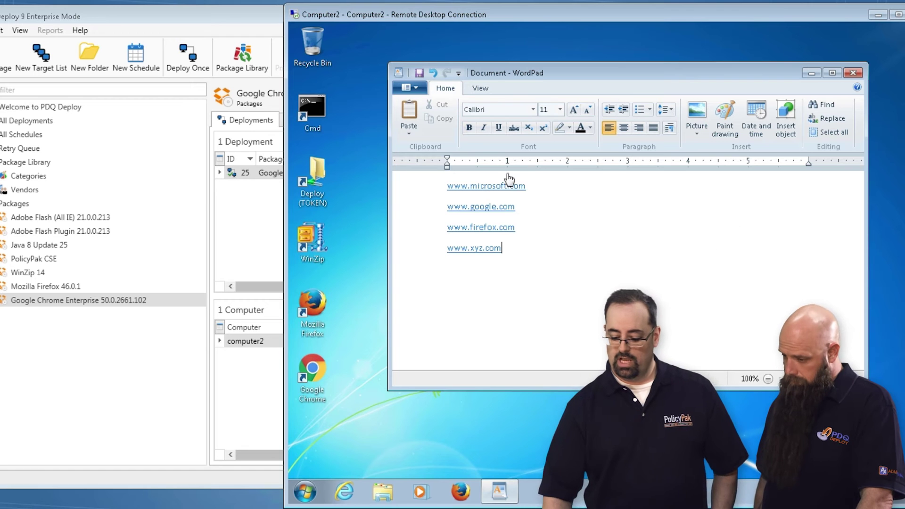
pyautogui.click(478, 187)
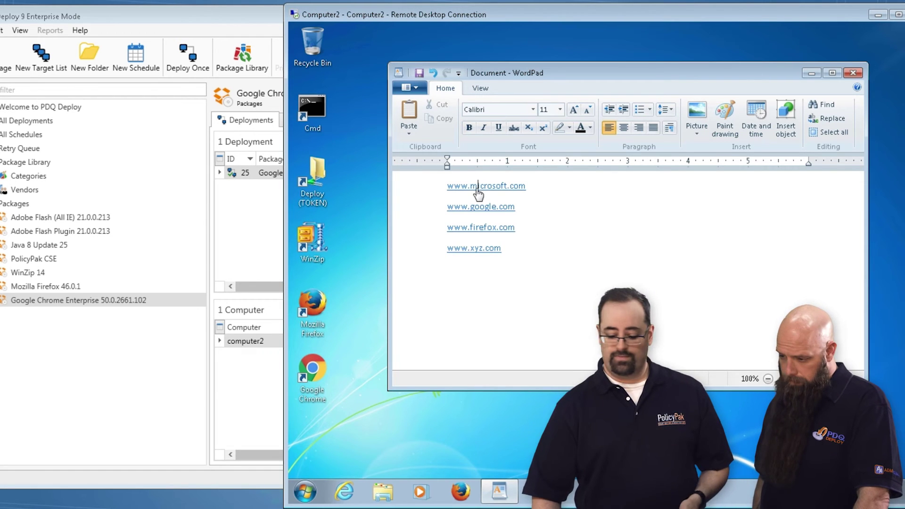
pyautogui.click(478, 188)
pyautogui.click(637, 268)
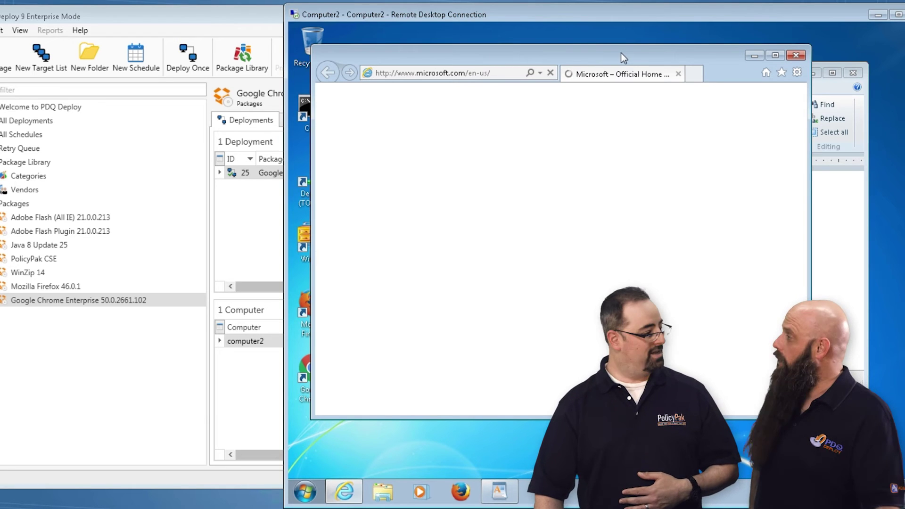
pyautogui.click(797, 57)
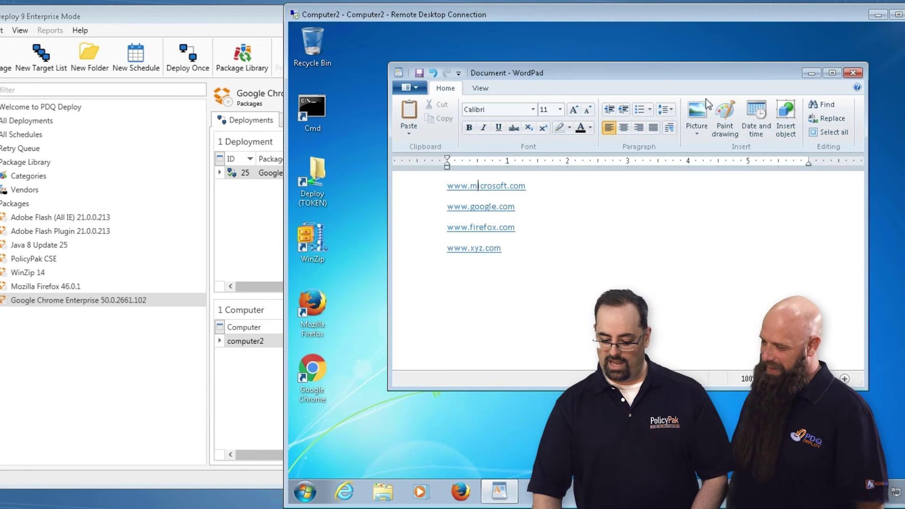
pyautogui.click(498, 209)
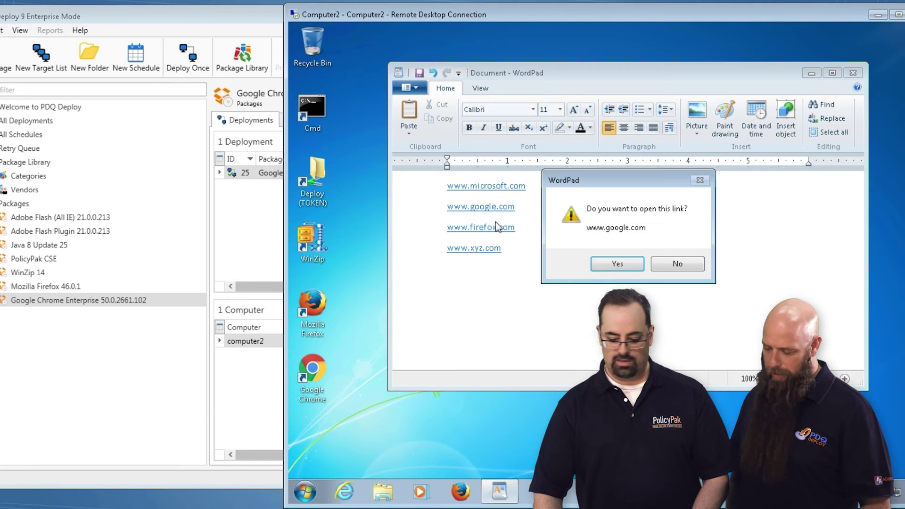
pyautogui.click(608, 264)
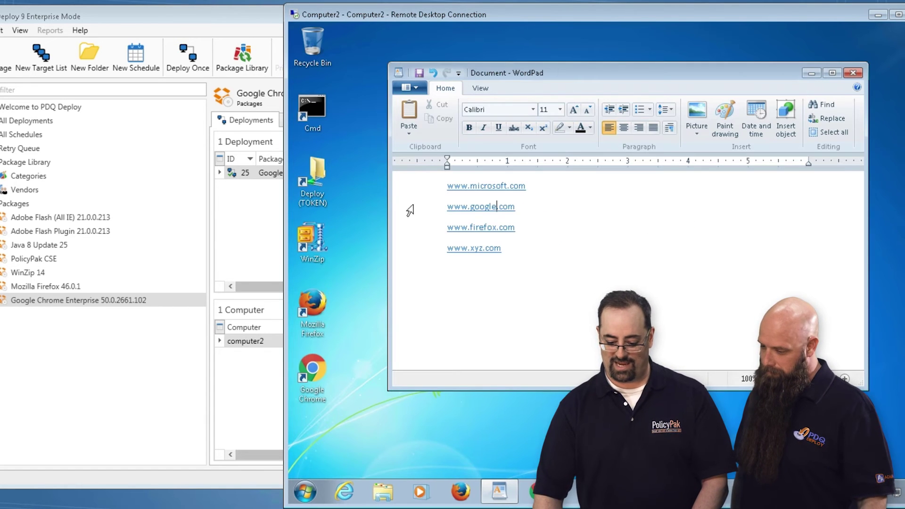
pyautogui.click(477, 231)
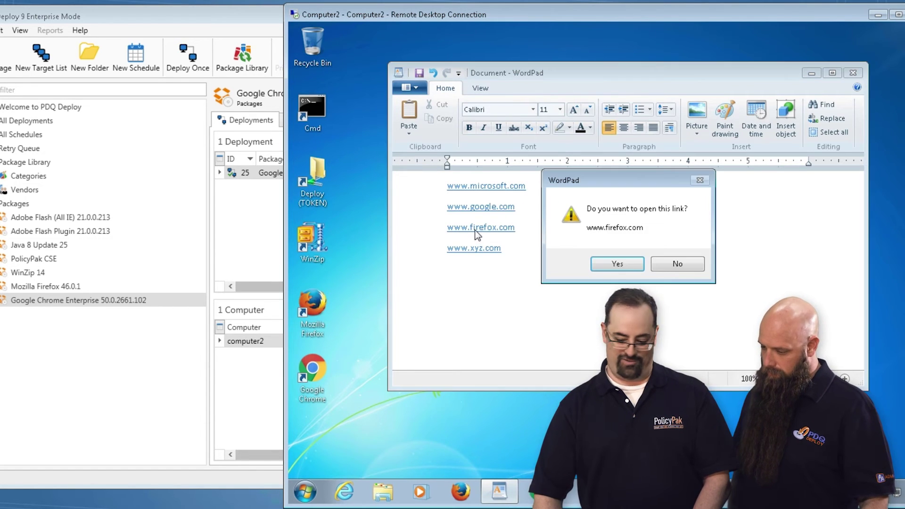
pyautogui.click(593, 266)
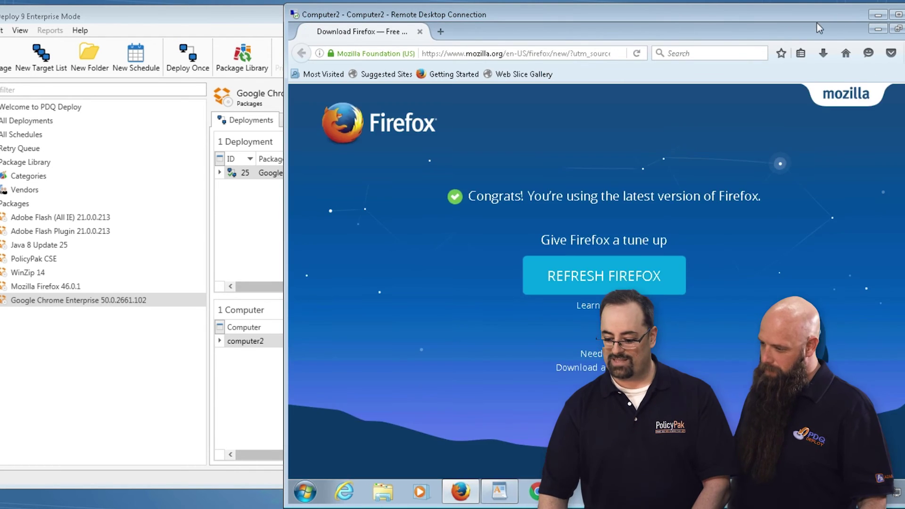
pyautogui.click(899, 29)
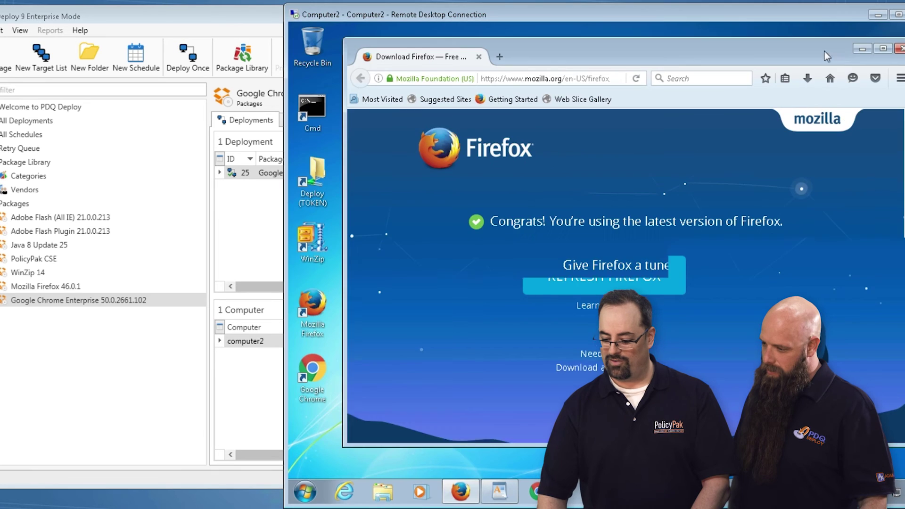
pyautogui.click(899, 49)
pyautogui.click(486, 248)
pyautogui.click(599, 268)
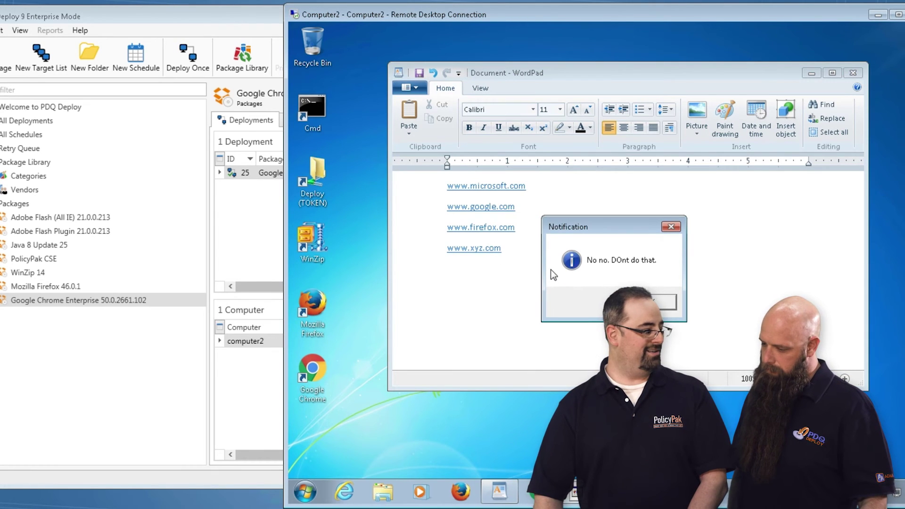
pyautogui.press('Return')
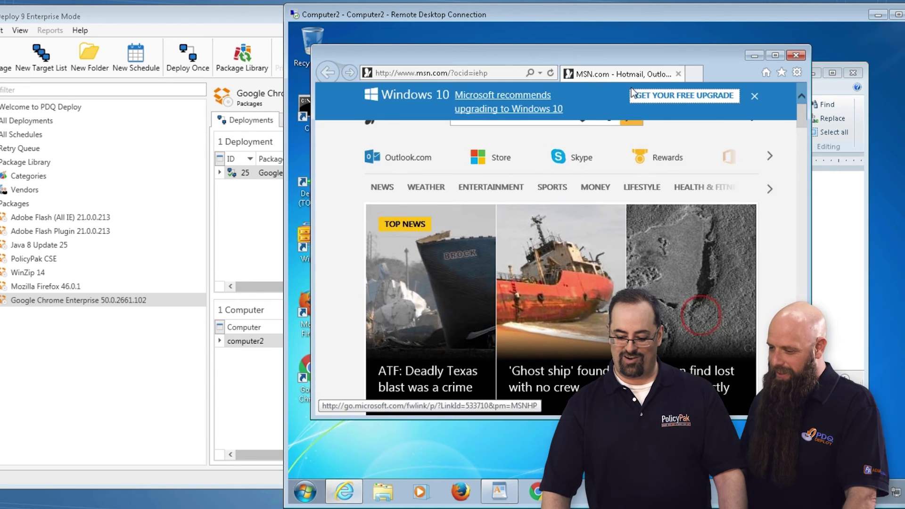
pyautogui.click(695, 74)
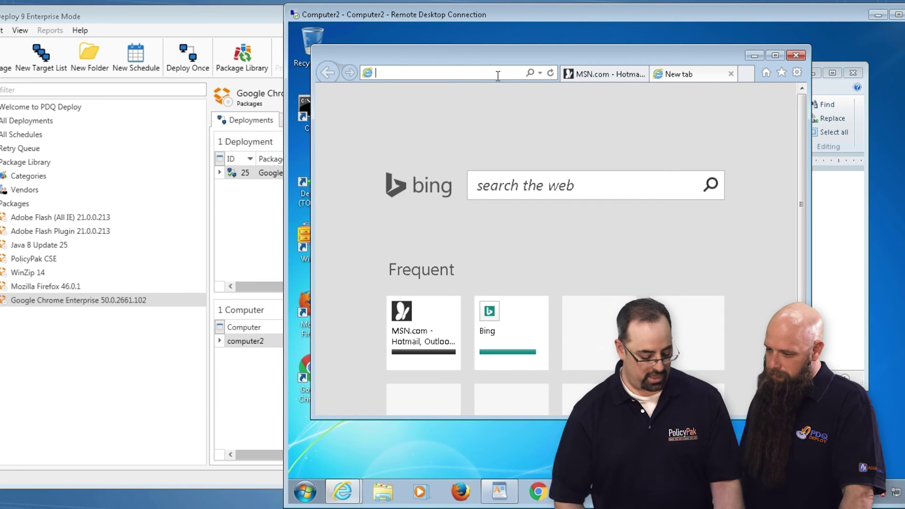
pyautogui.write('www.google.com/?gws_rd=ssl')
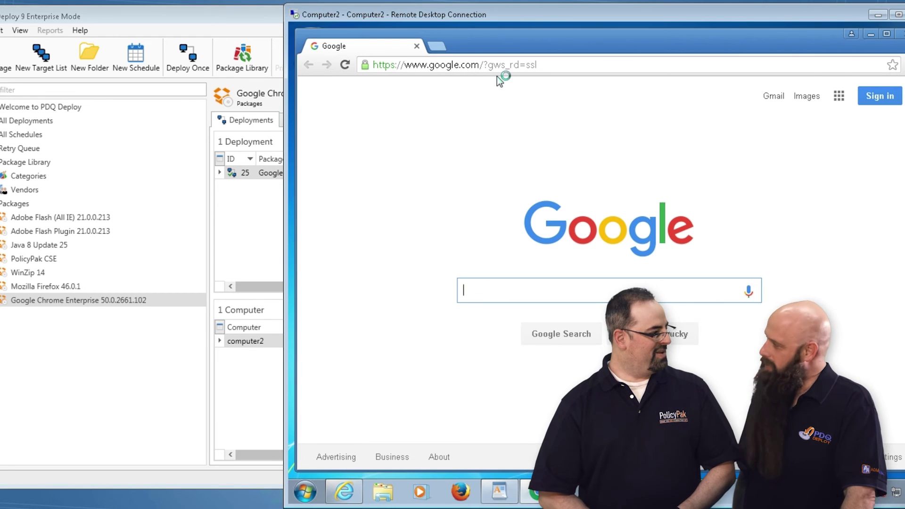
pyautogui.click(500, 66)
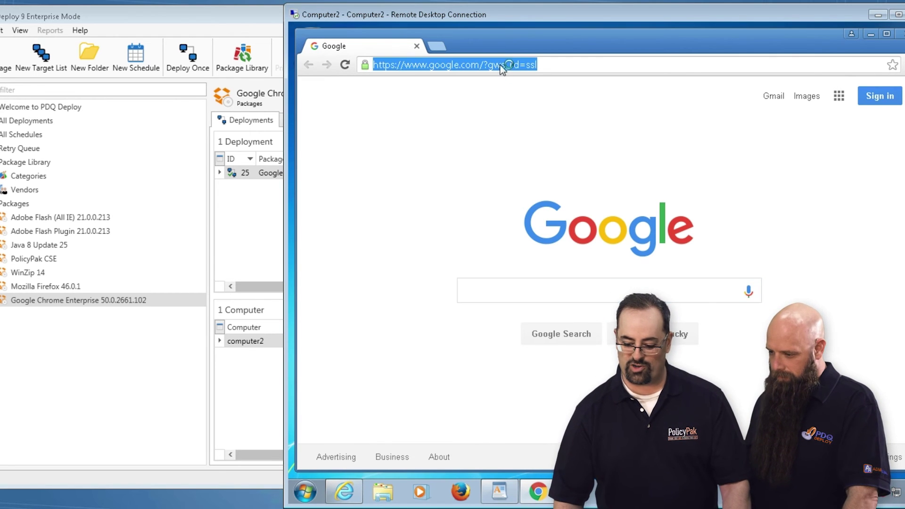
pyautogui.write('www.firefox.com')
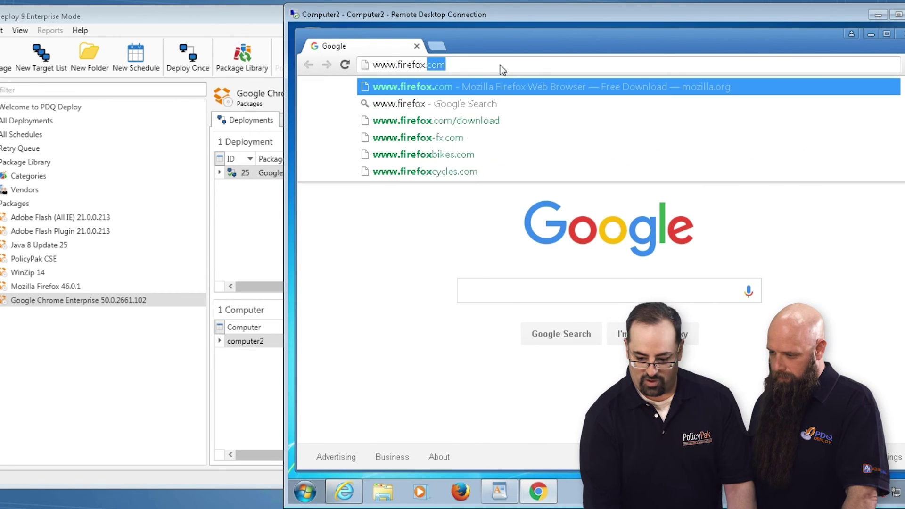
pyautogui.press('Return')
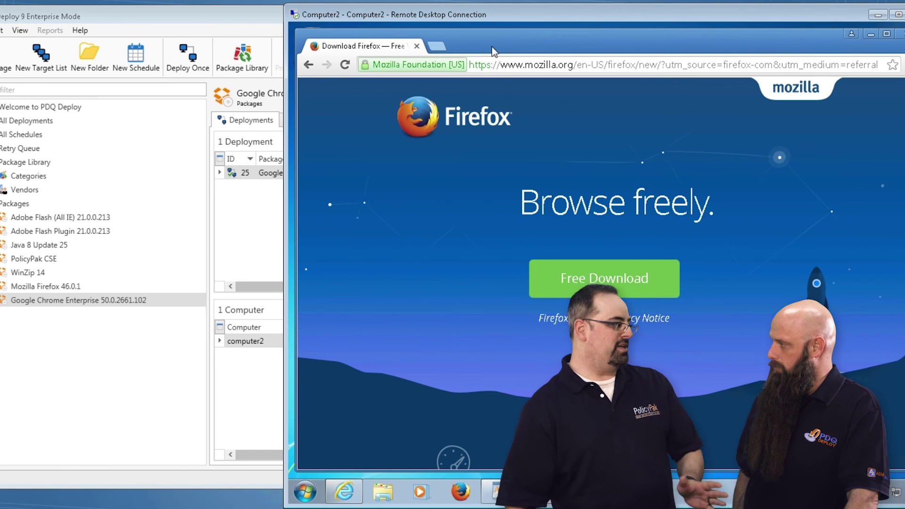
pyautogui.moveTo(491, 44); pyautogui.dragTo(554, 218)
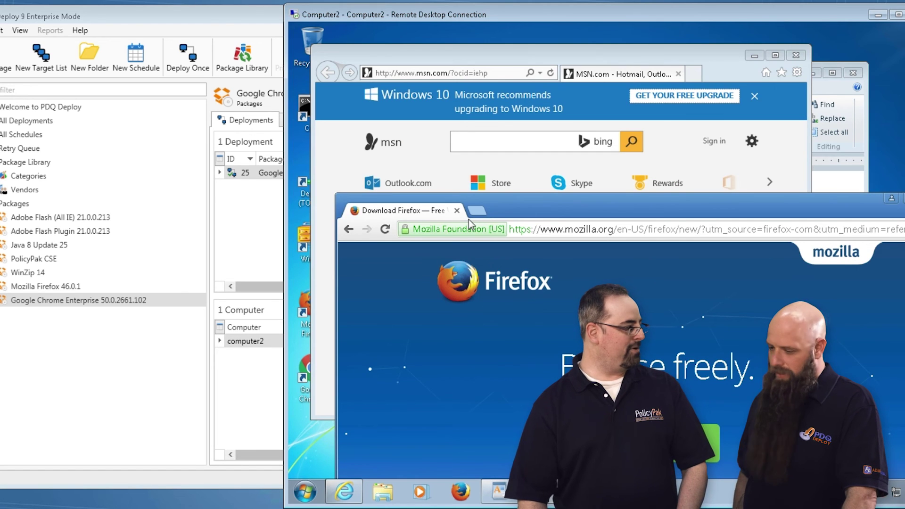